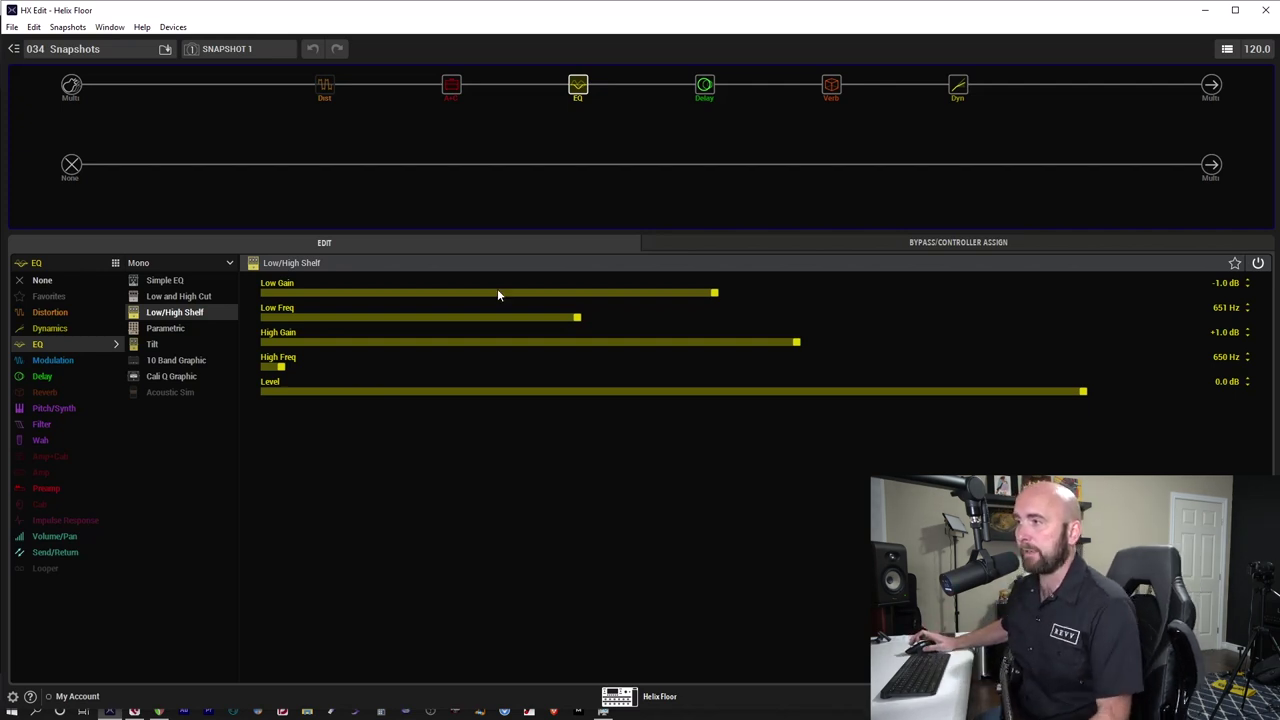
Step: Inspect the distortion, amp/cab, EQ, delay, reverb and LA Studio Comp blocks, then list the eight snapshots
click(324, 86)
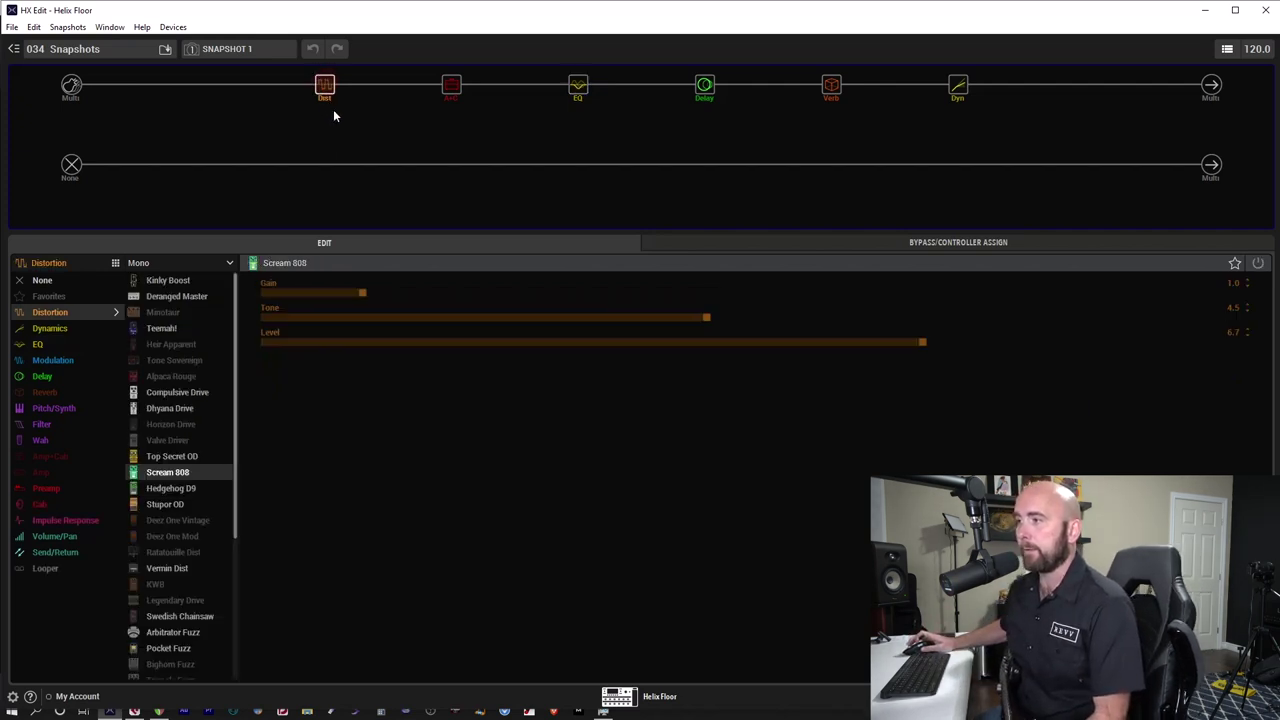
click(449, 90)
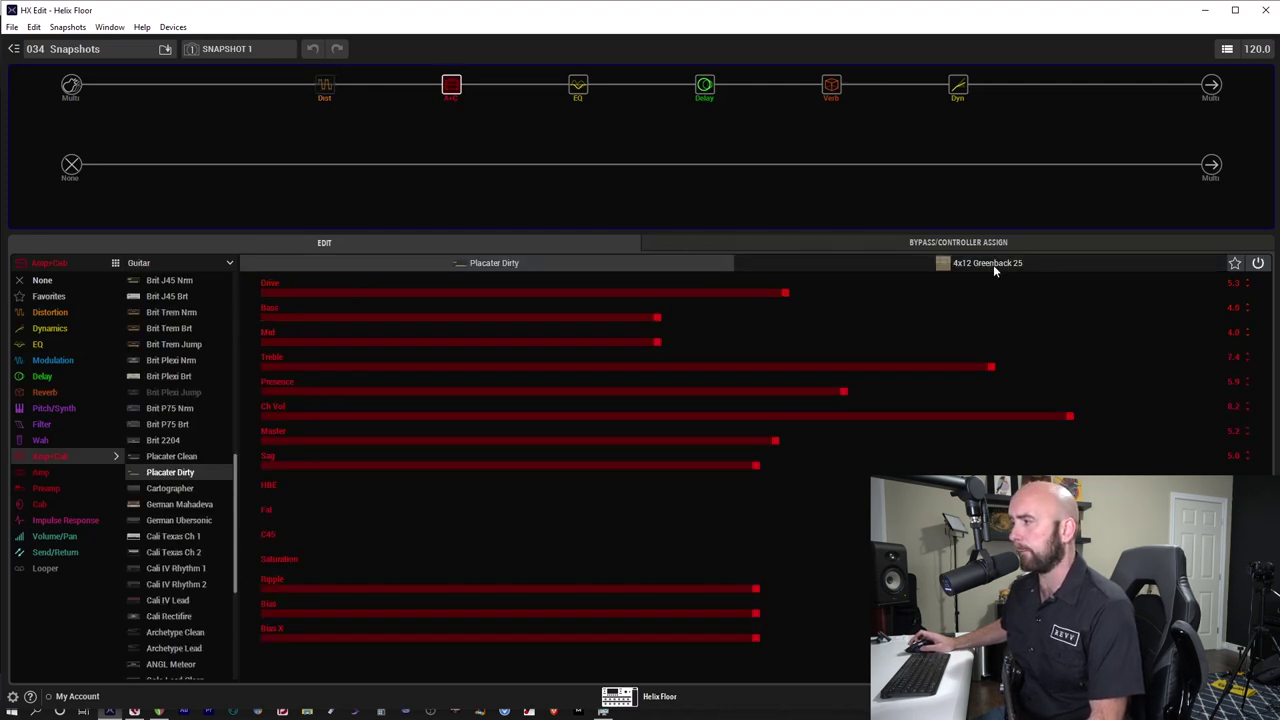
click(579, 90)
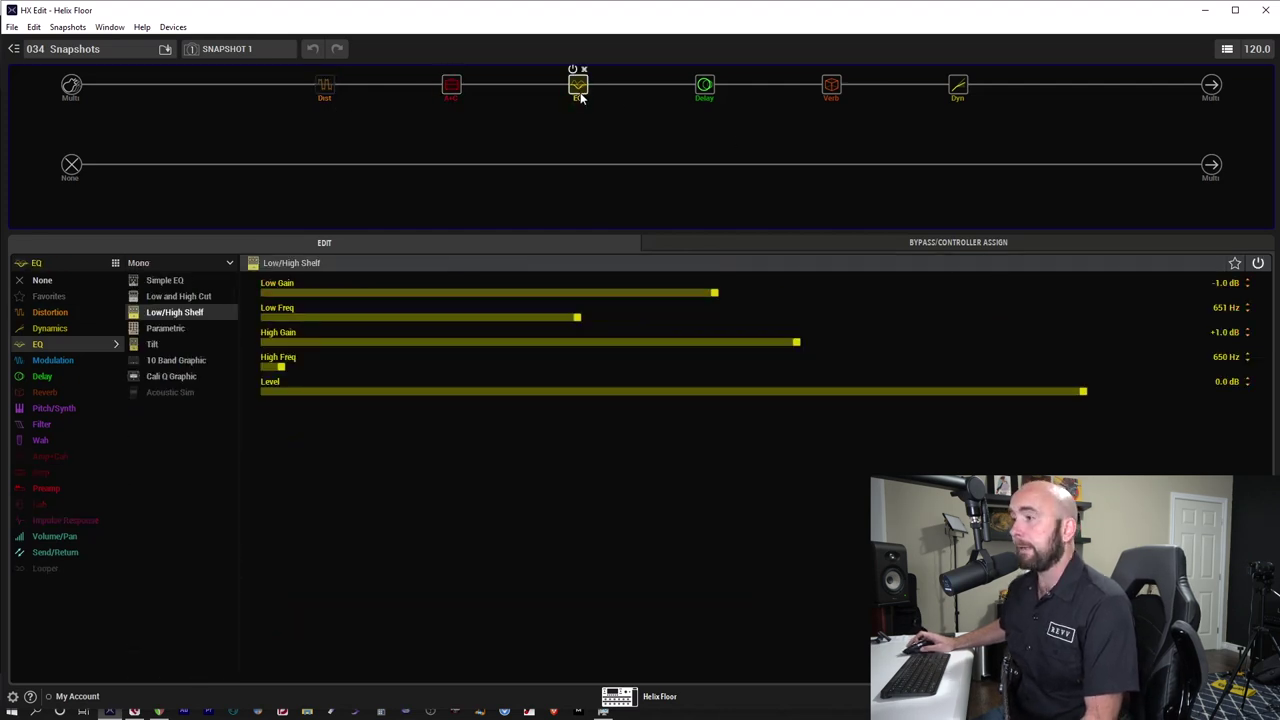
click(704, 89)
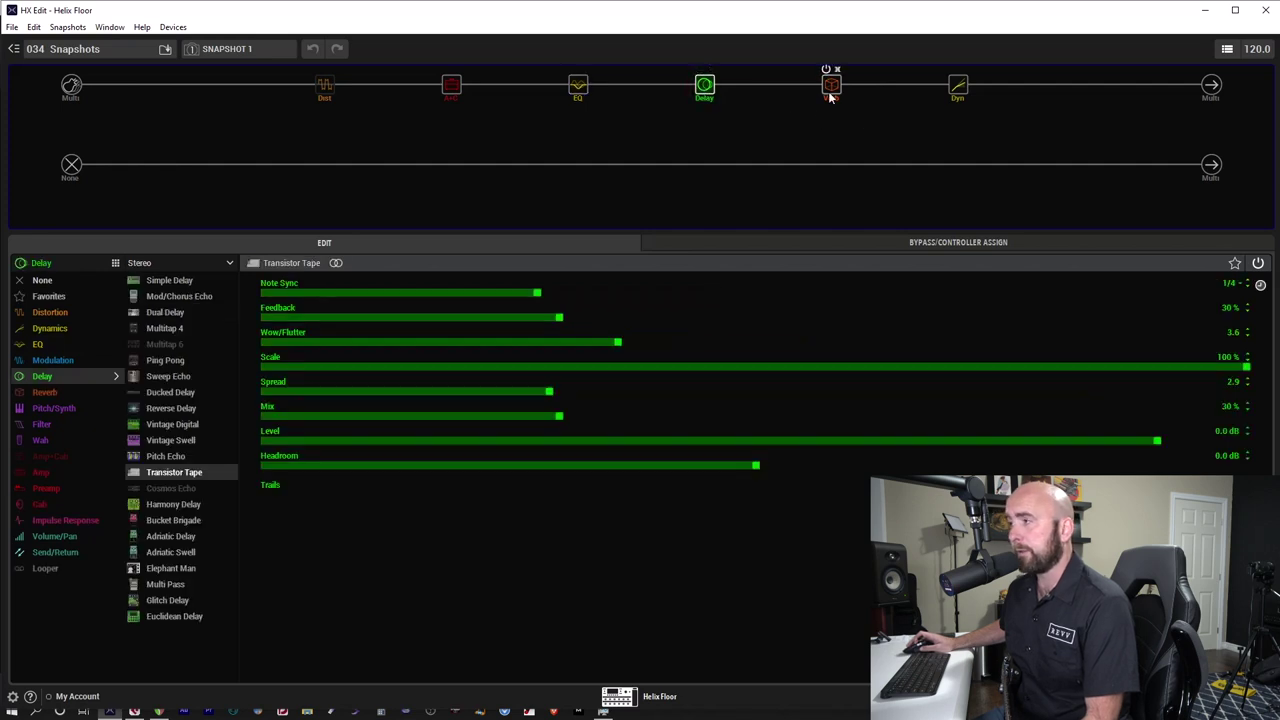
click(830, 92)
click(957, 92)
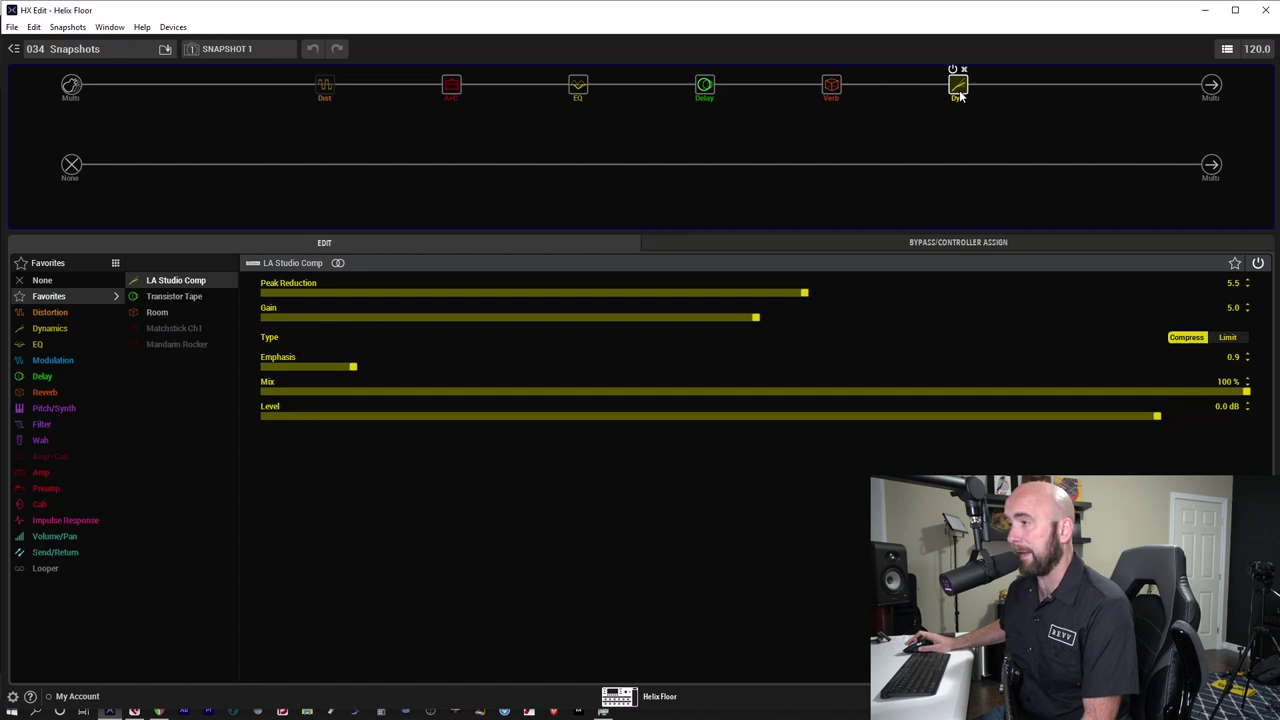
click(228, 50)
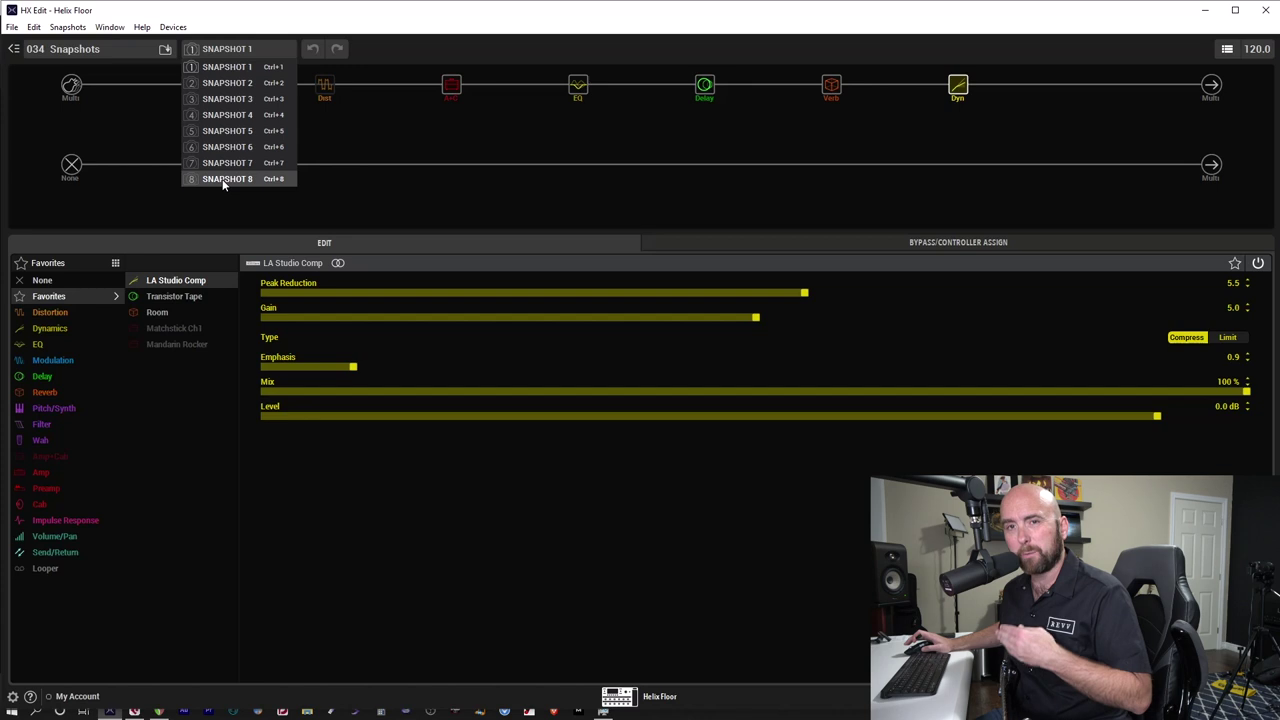
Step: Stay on snapshot 1, show the Placater Dirty amp settings, and bypass the delay block
click(265, 67)
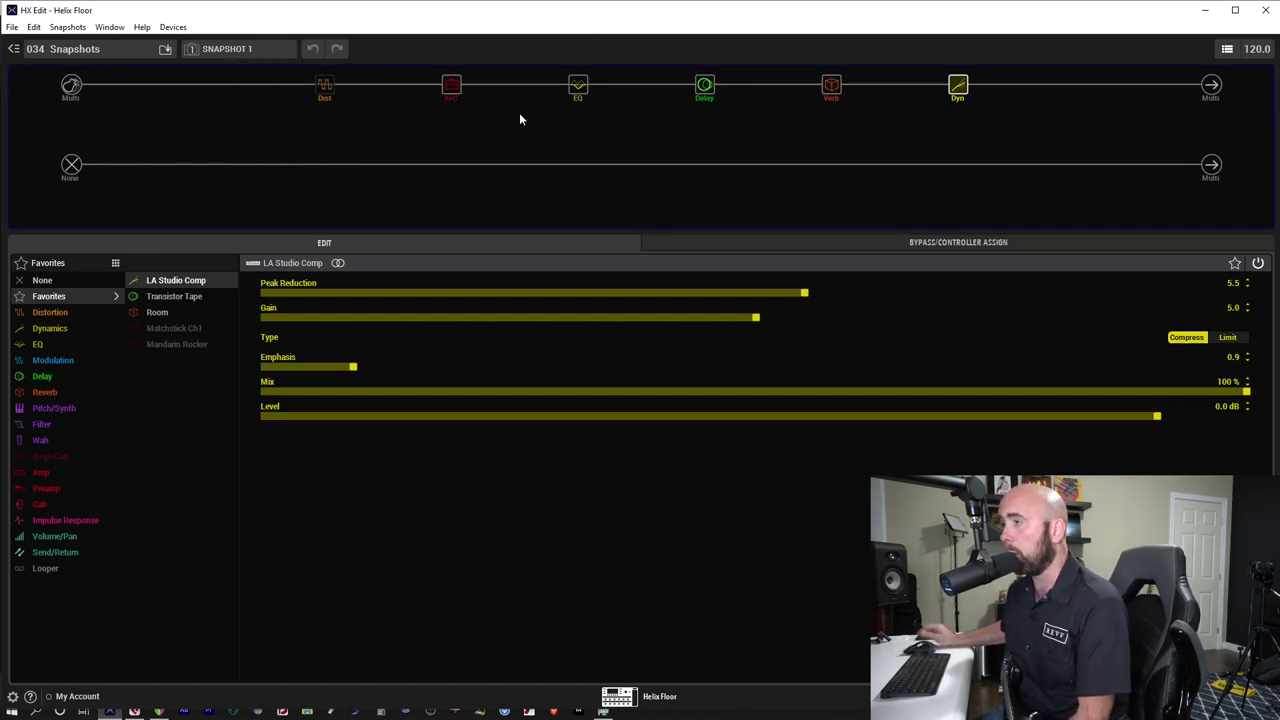
click(453, 89)
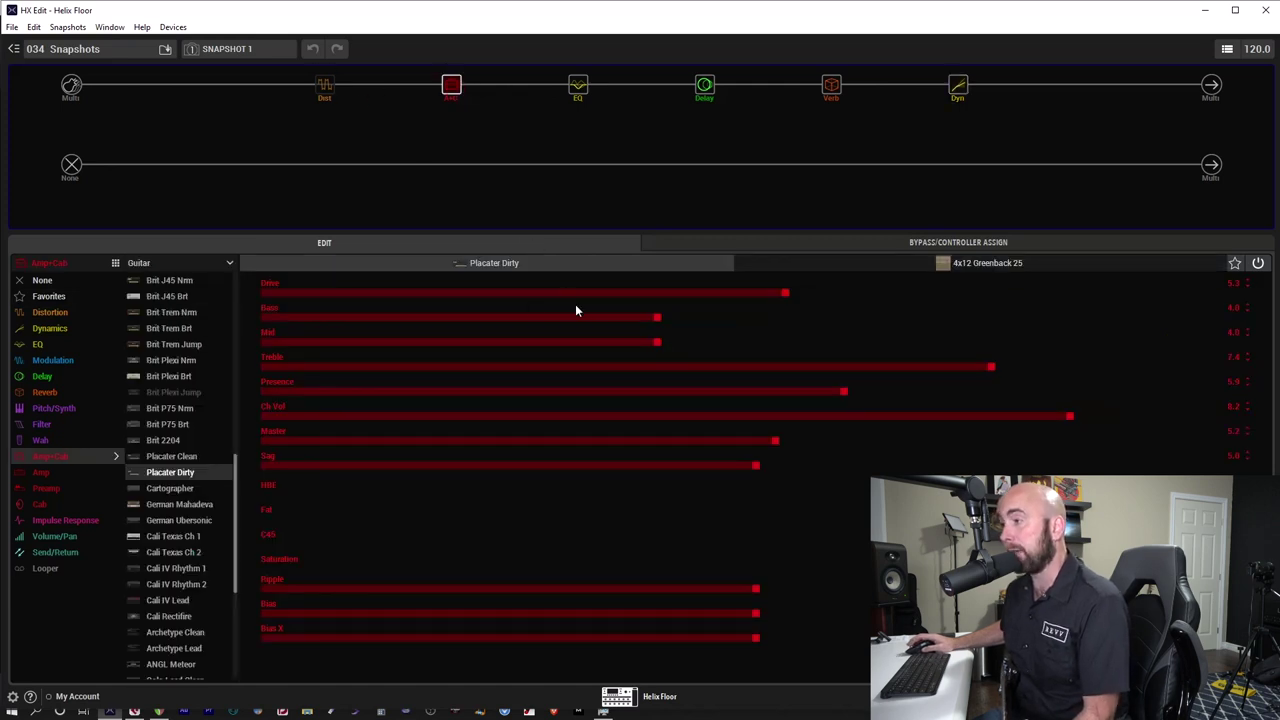
click(700, 71)
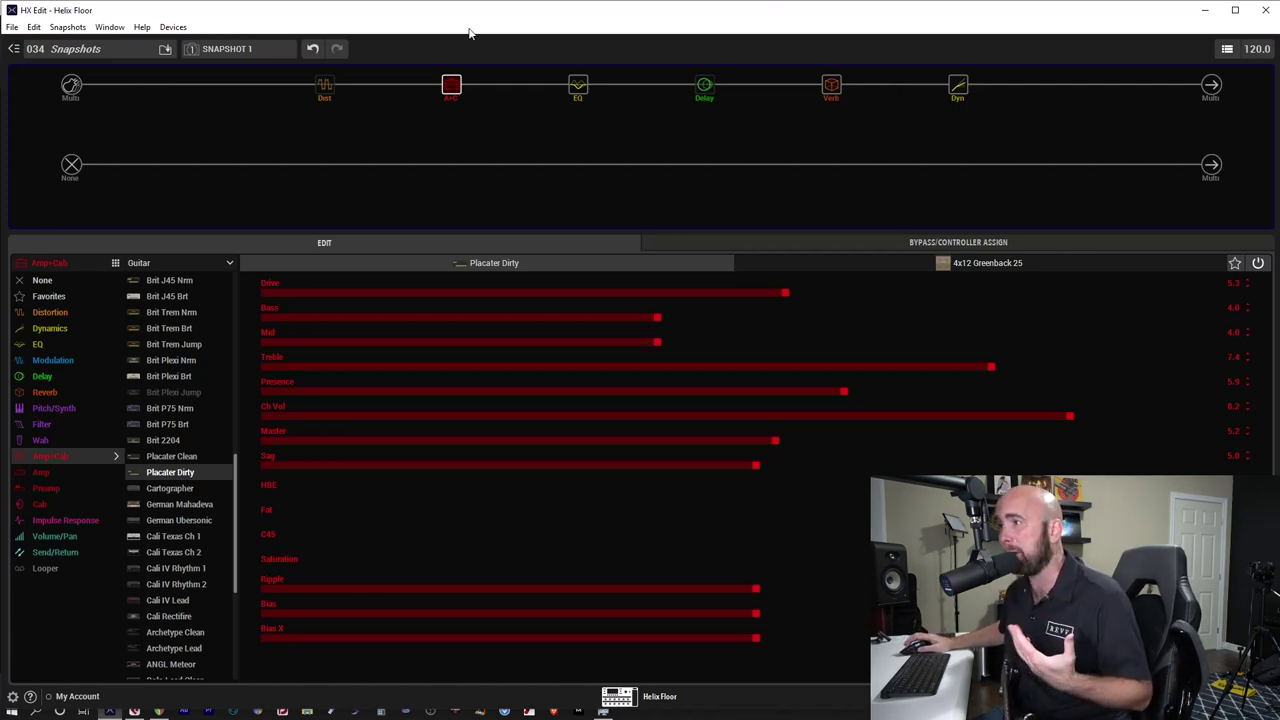
mouse_move(316, 85)
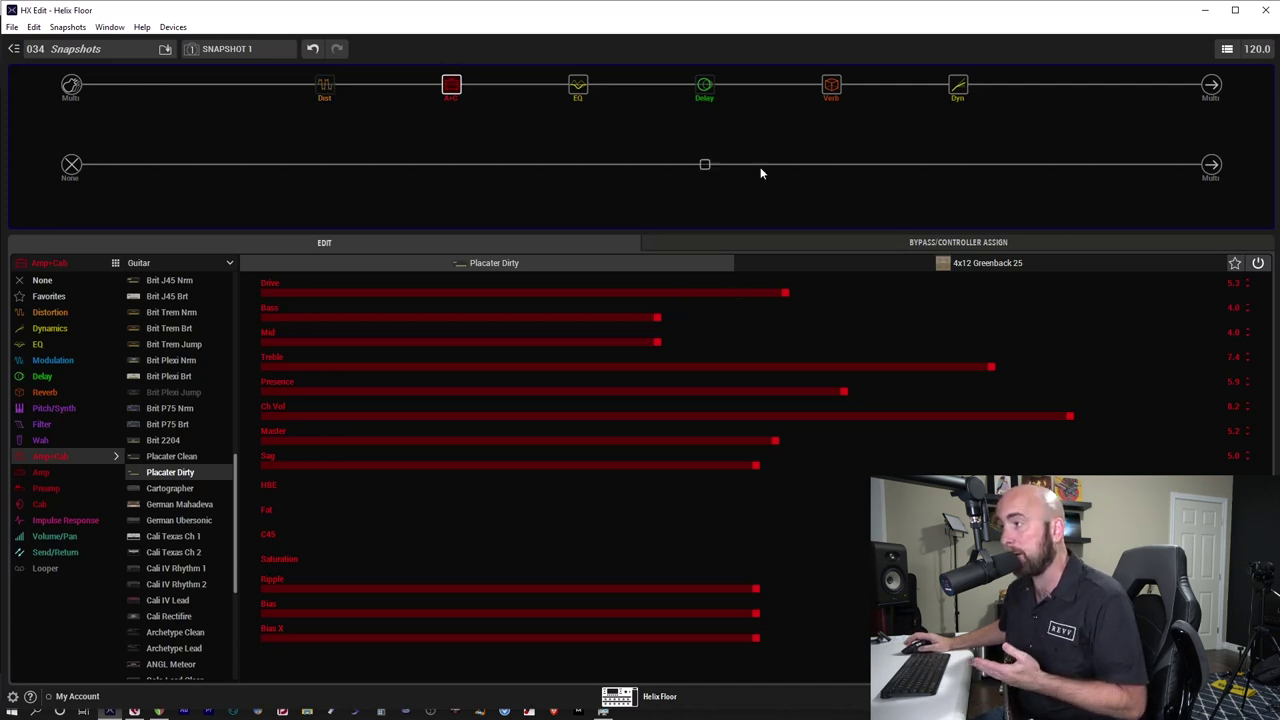
mouse_move(683, 102)
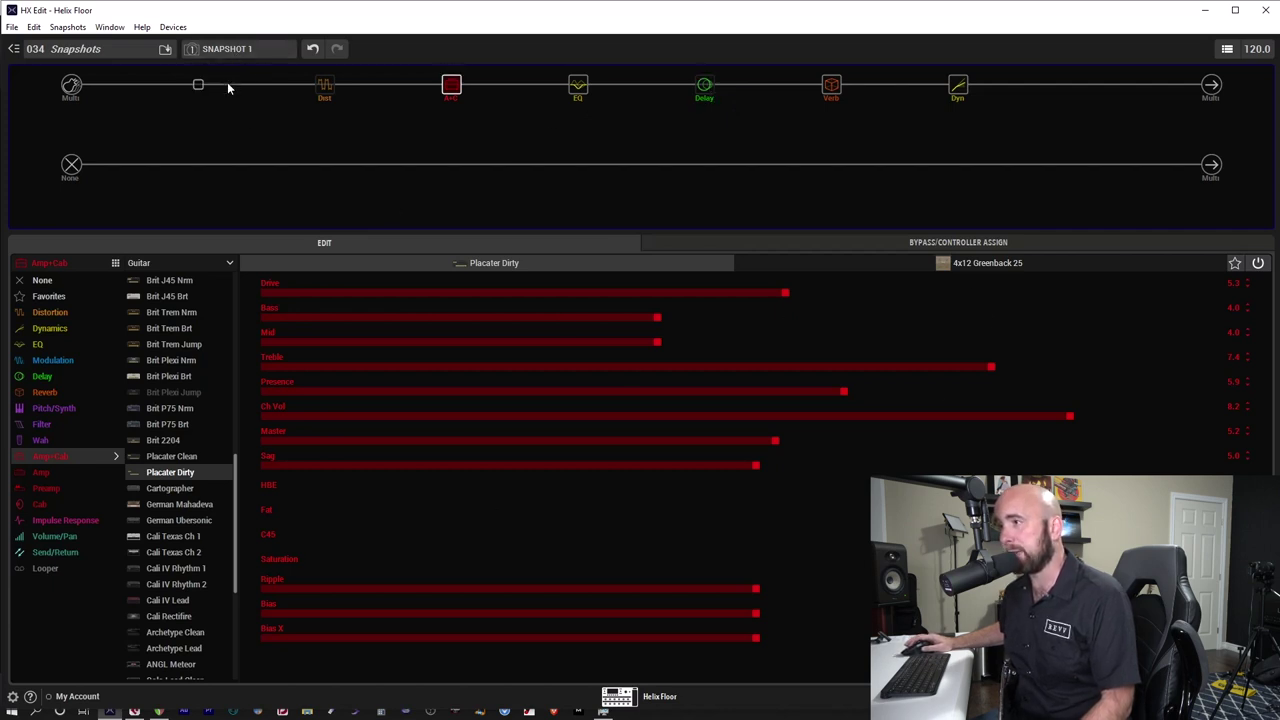
Step: Switch to snapshot 2 and turn on the distortion and delay blocks
click(222, 49)
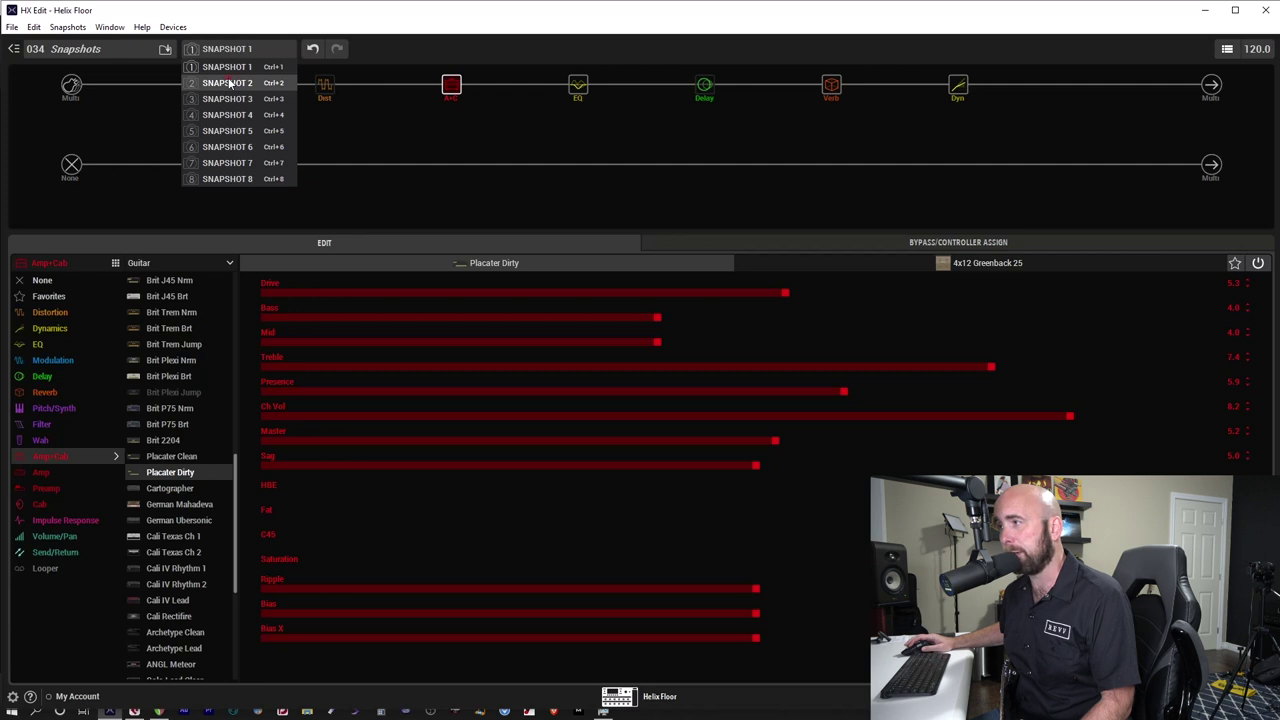
click(229, 84)
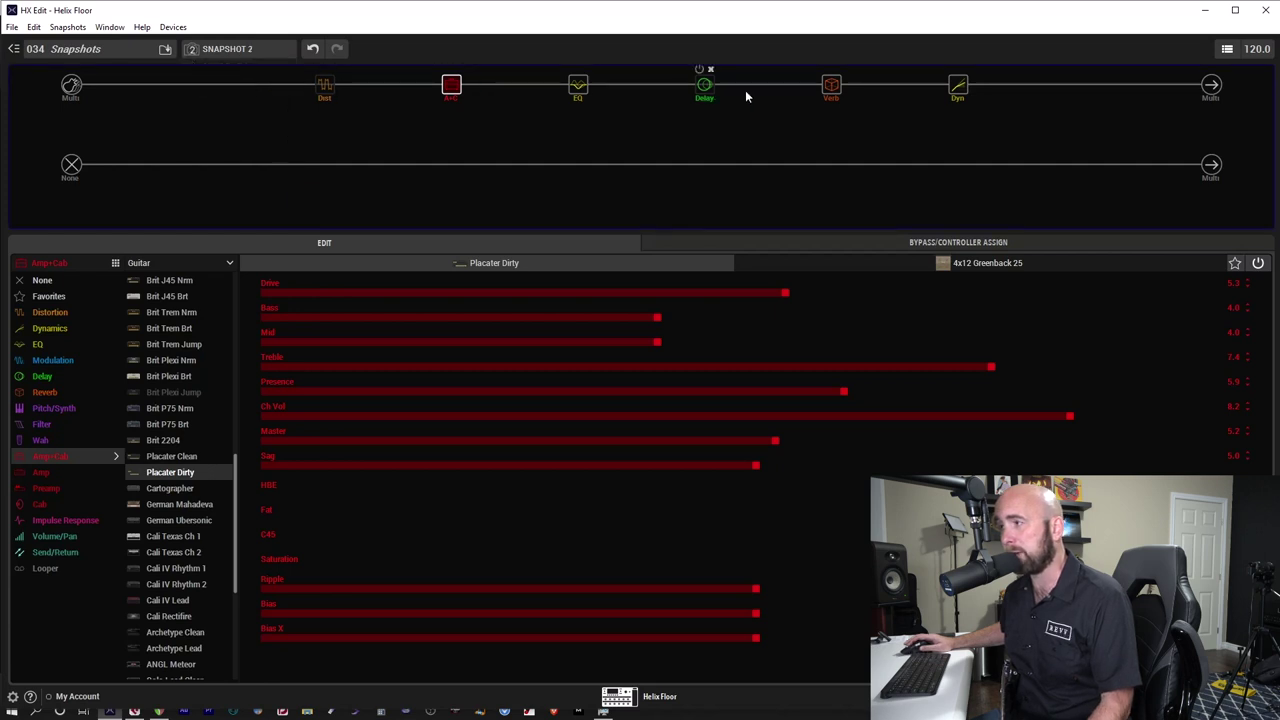
click(319, 69)
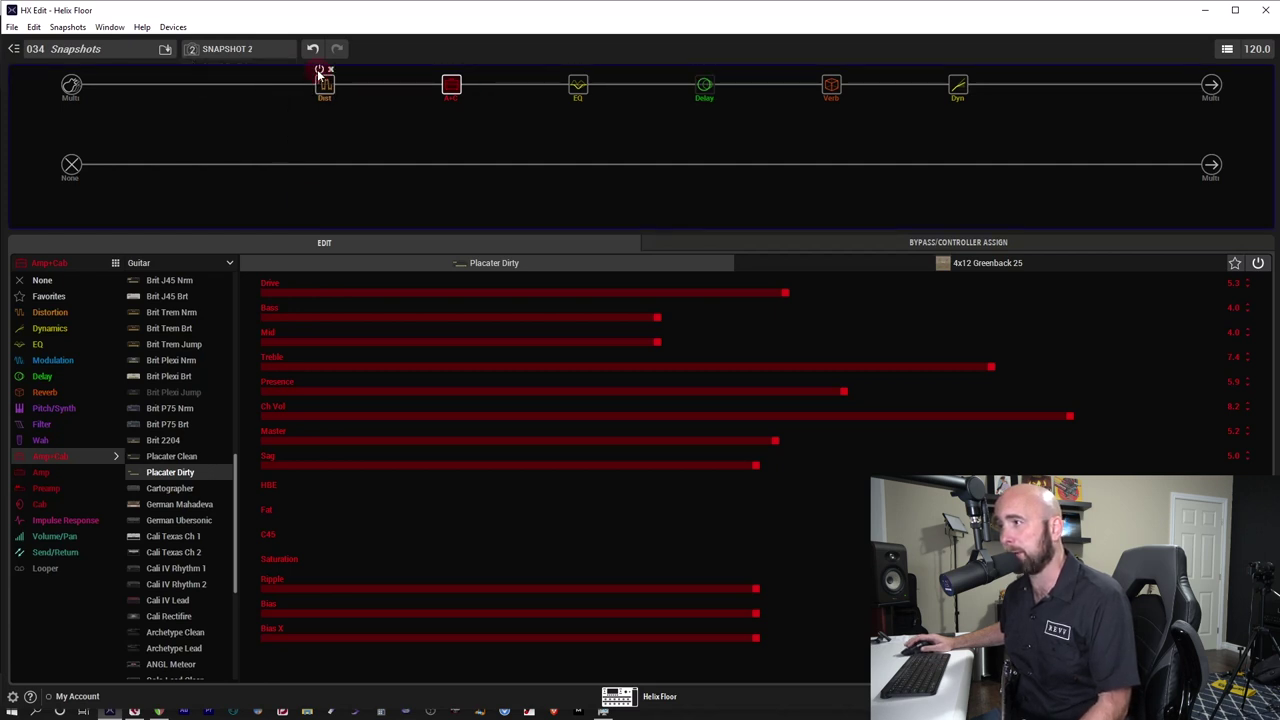
click(699, 69)
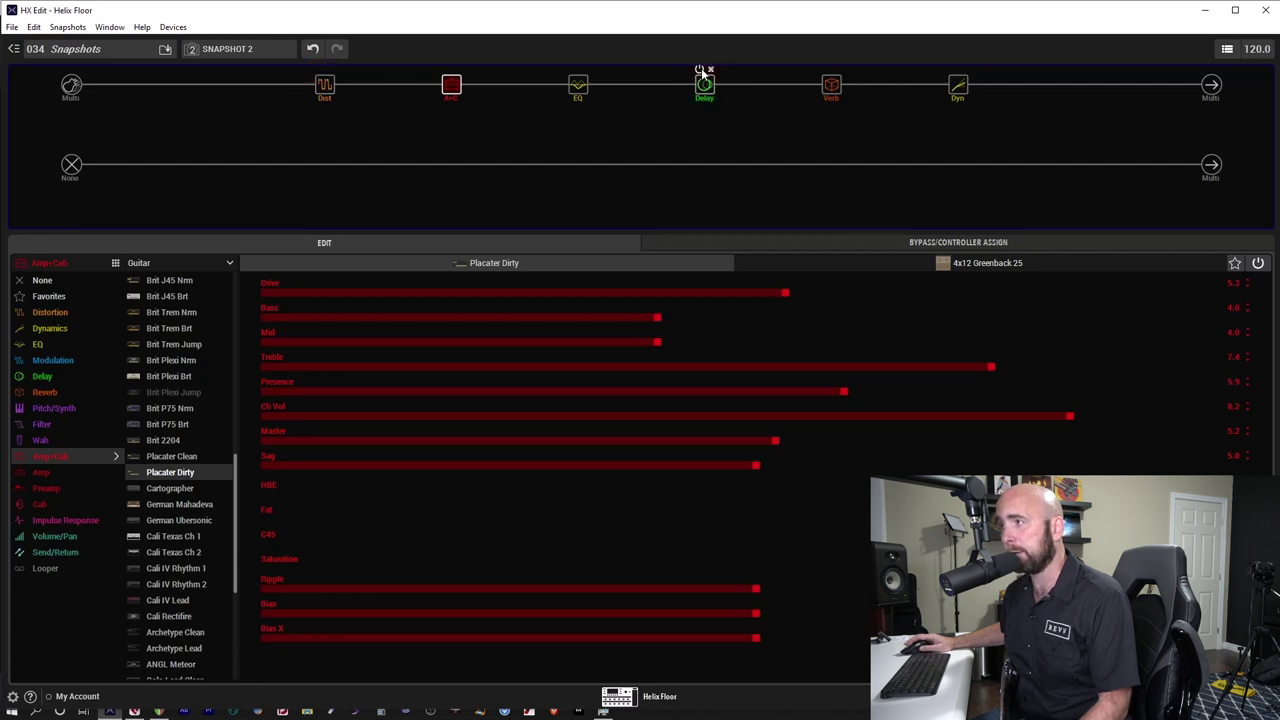
Step: Compare snapshots 1 and 2 by switching back to snapshot 1 and again to snapshot 2
click(241, 50)
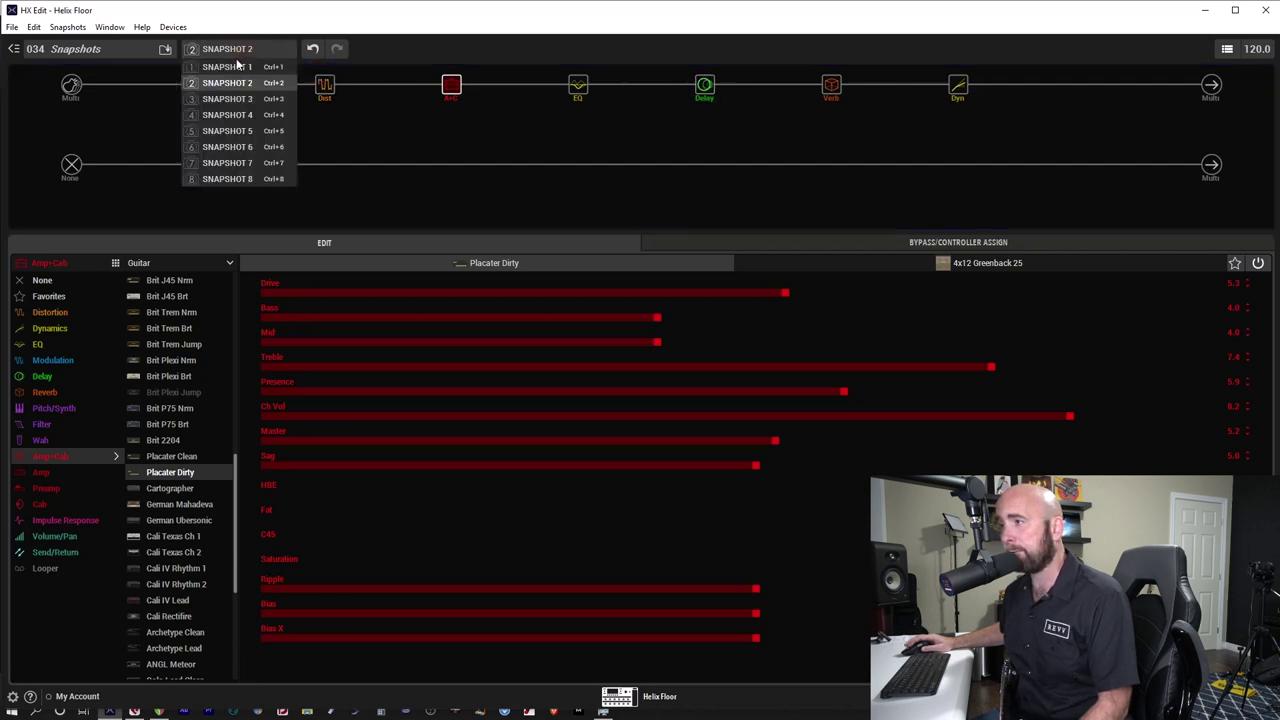
click(237, 67)
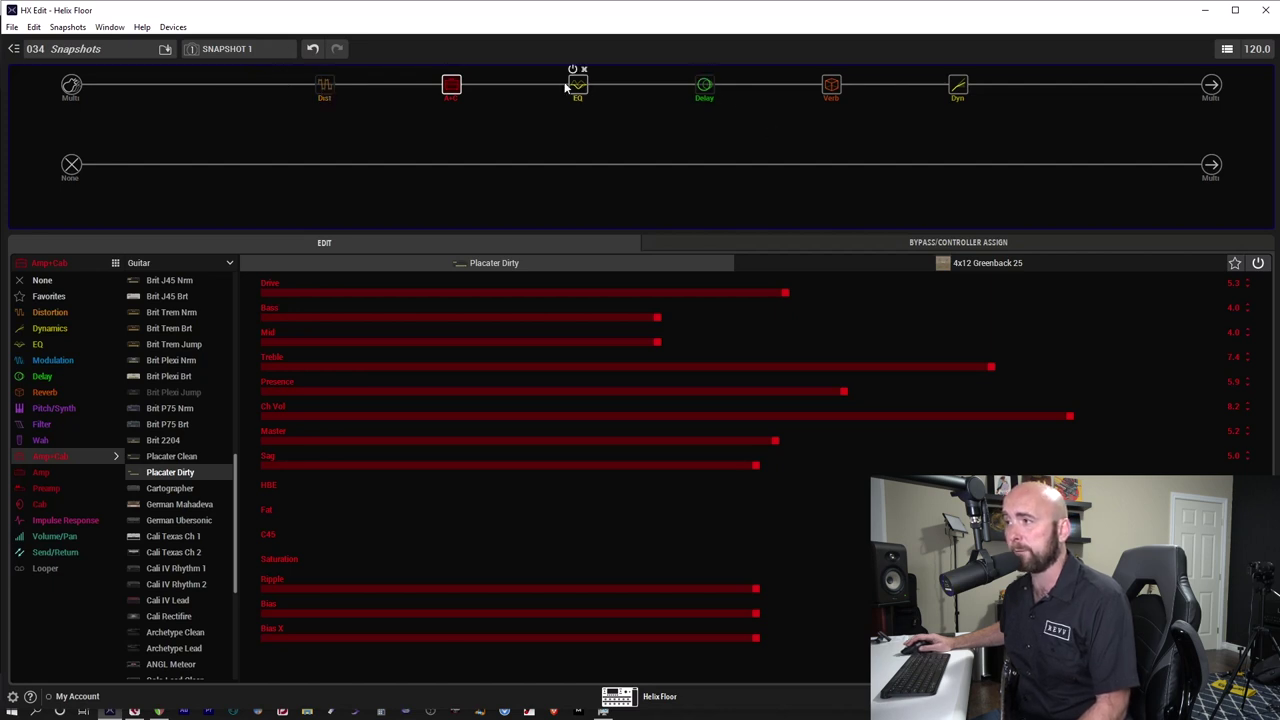
click(212, 49)
click(219, 84)
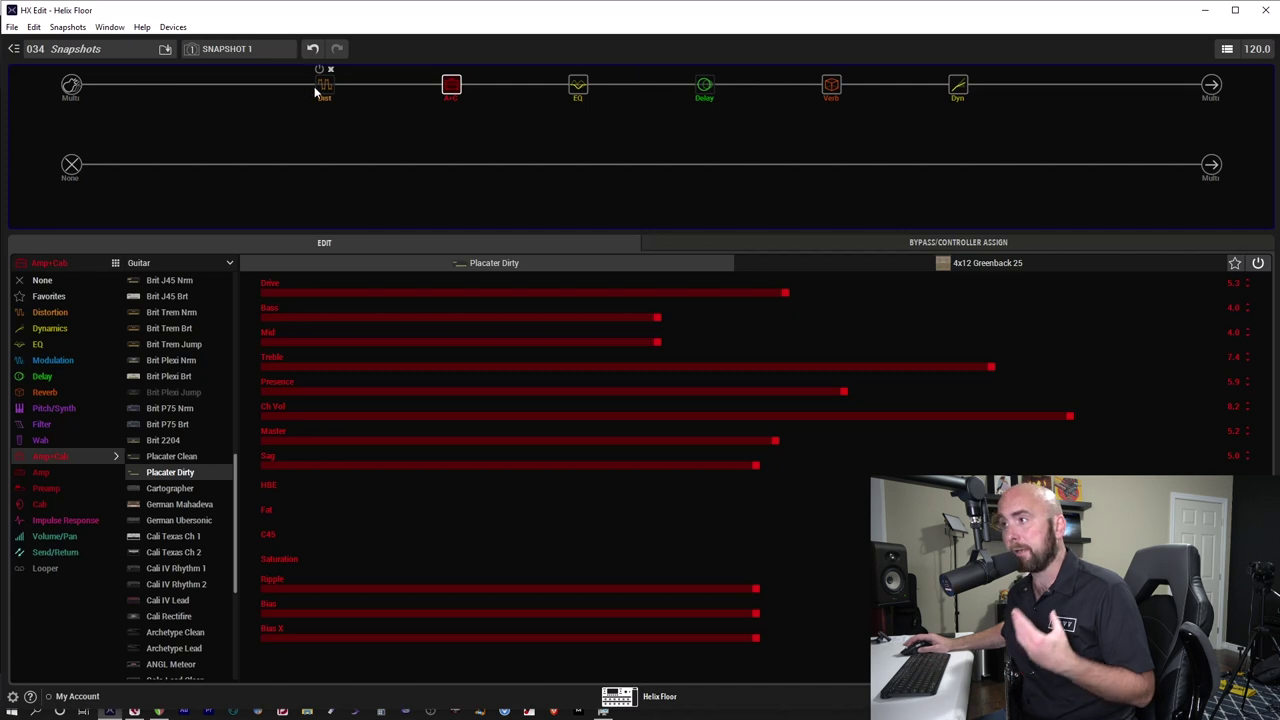
Step: On snapshot 2, save the preset as Snapshots to slot 034 of FACTORY 1
click(243, 49)
click(230, 65)
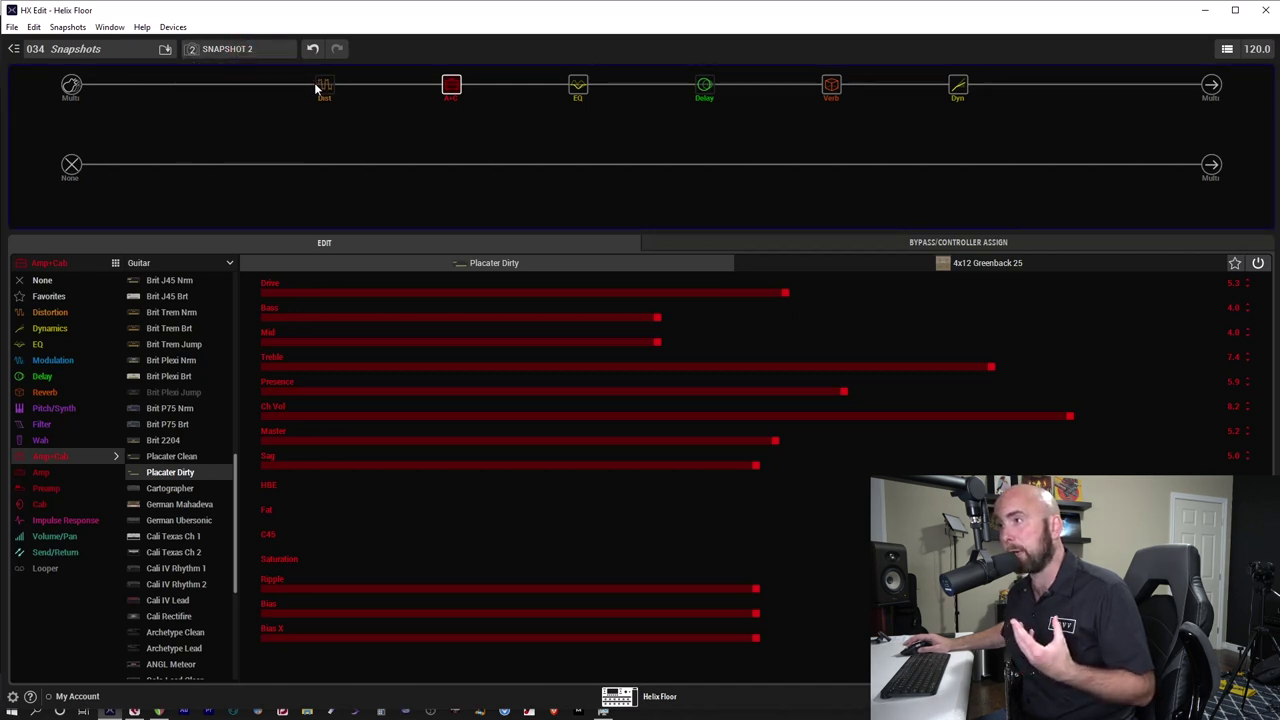
mouse_move(325, 90)
click(165, 48)
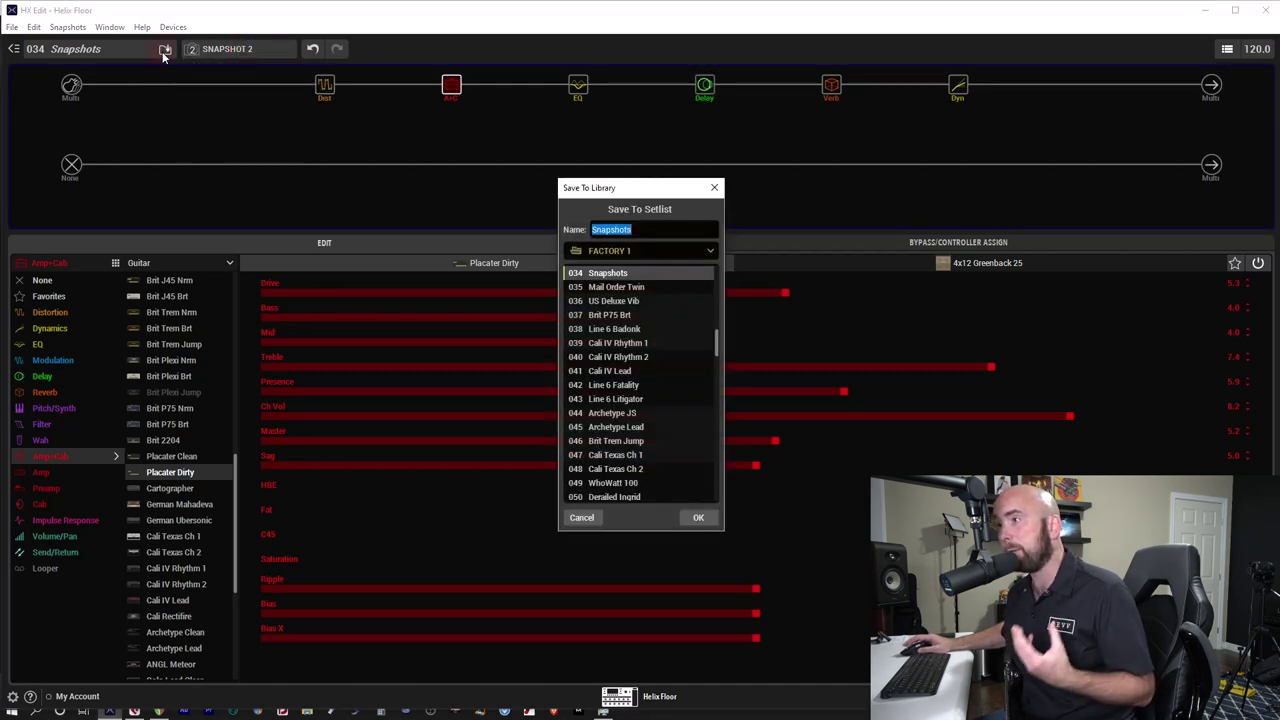
click(695, 519)
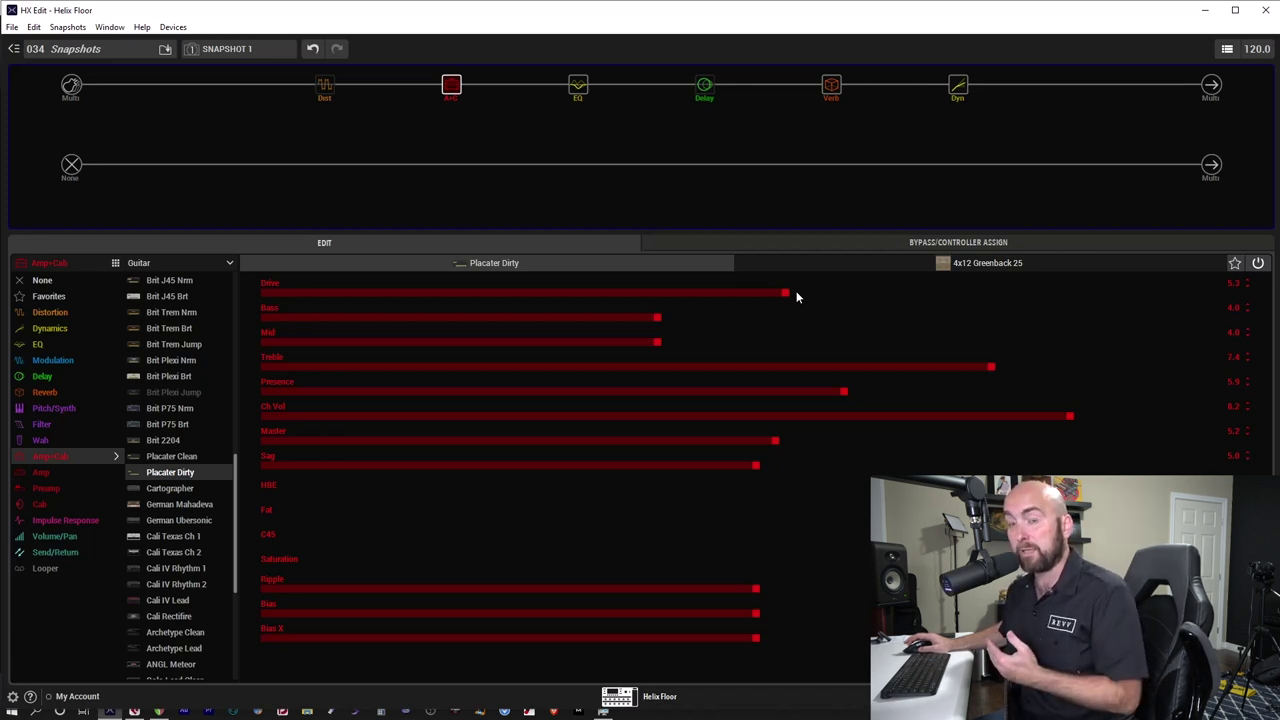
Step: Assign the amp's Drive to snapshot control, then select snapshot 2
right_click(726, 291)
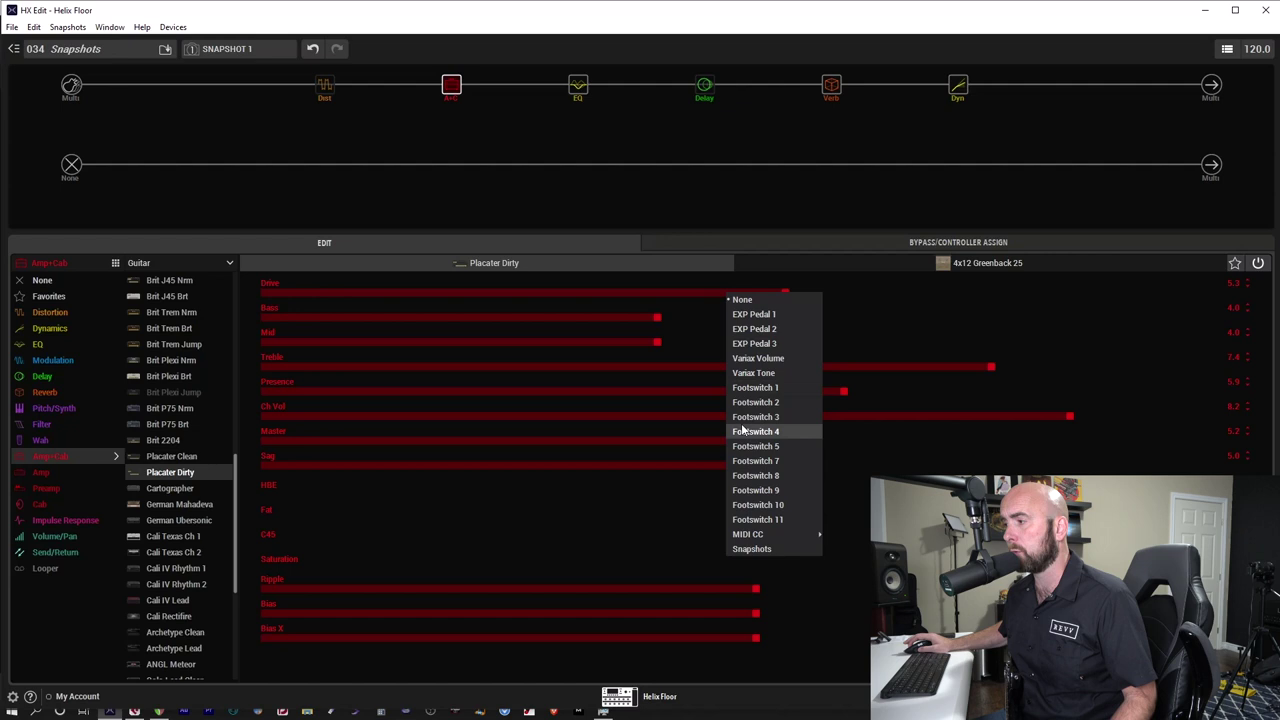
click(752, 549)
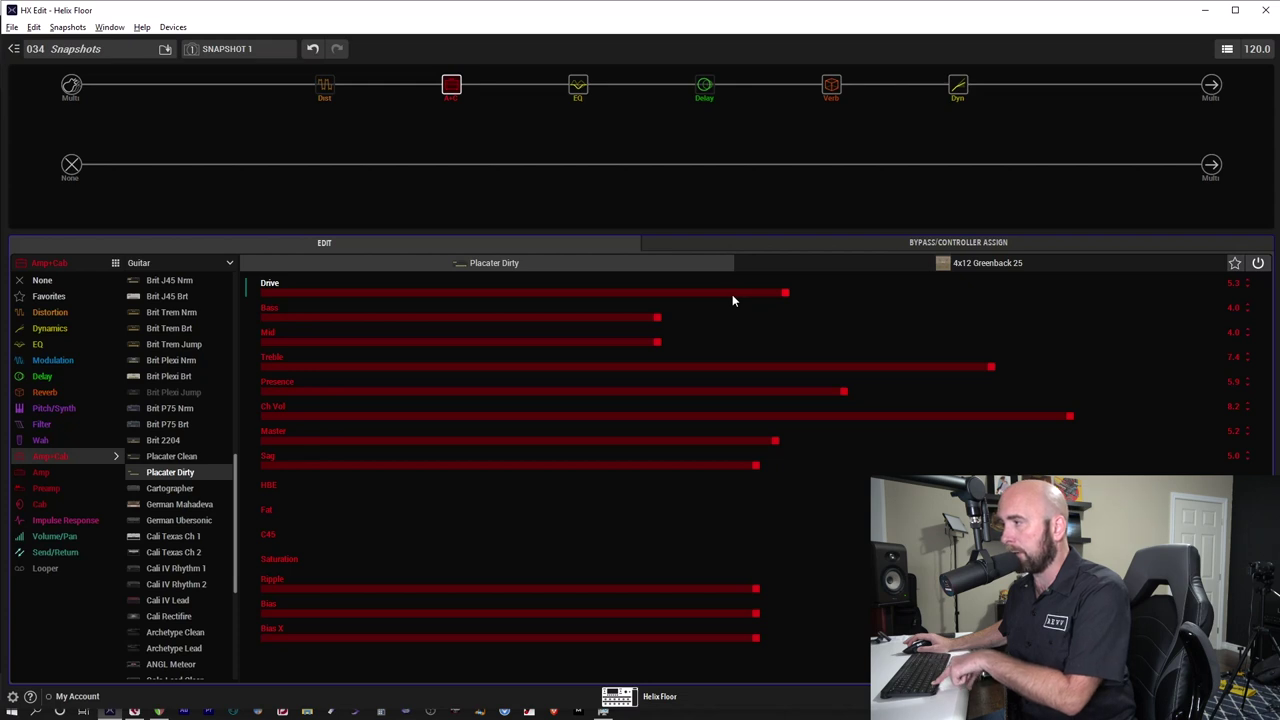
click(732, 294)
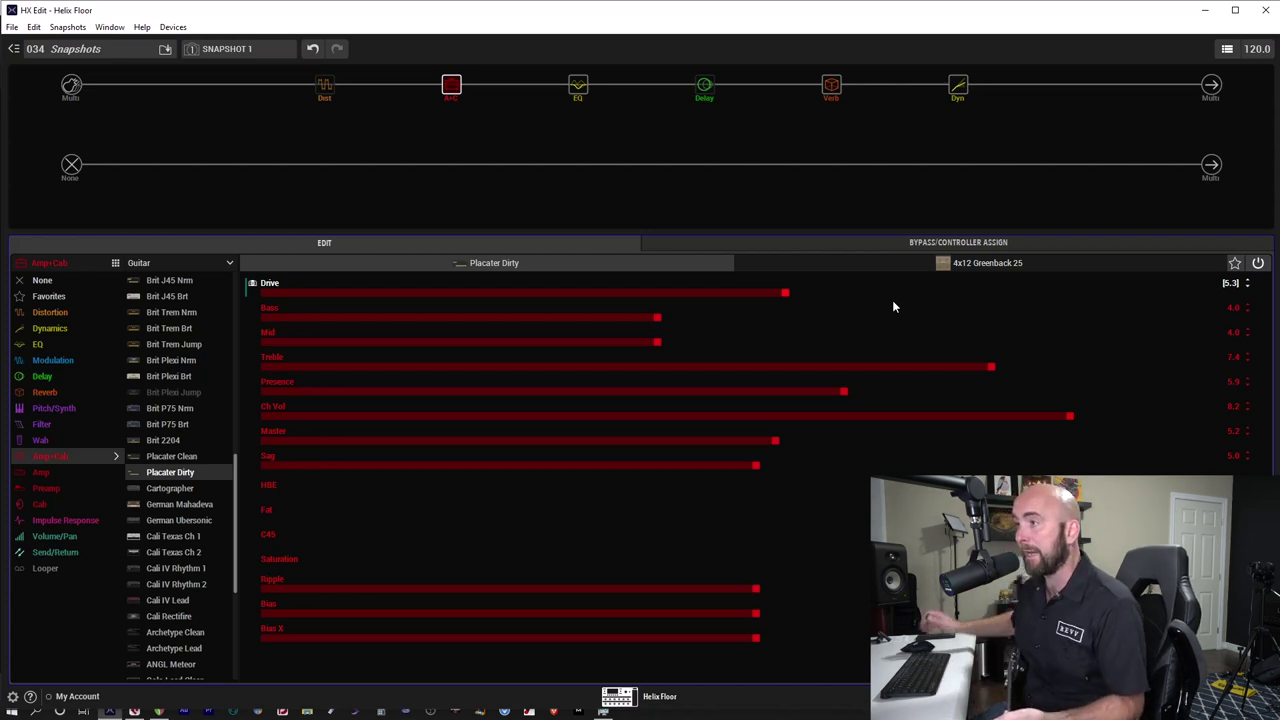
click(239, 52)
click(243, 68)
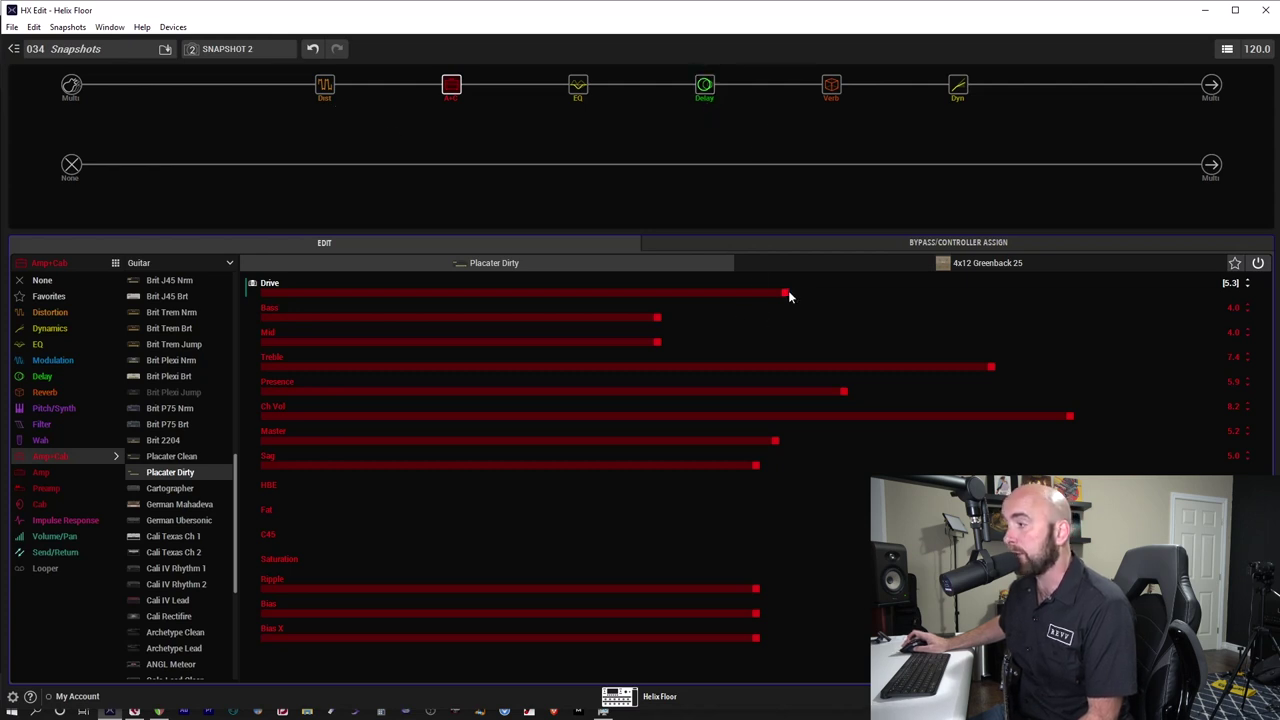
Step: Raise snapshot 2's amp Drive to 10.0 and compare it with snapshot 1's 5.3
drag(786, 293, 1248, 292)
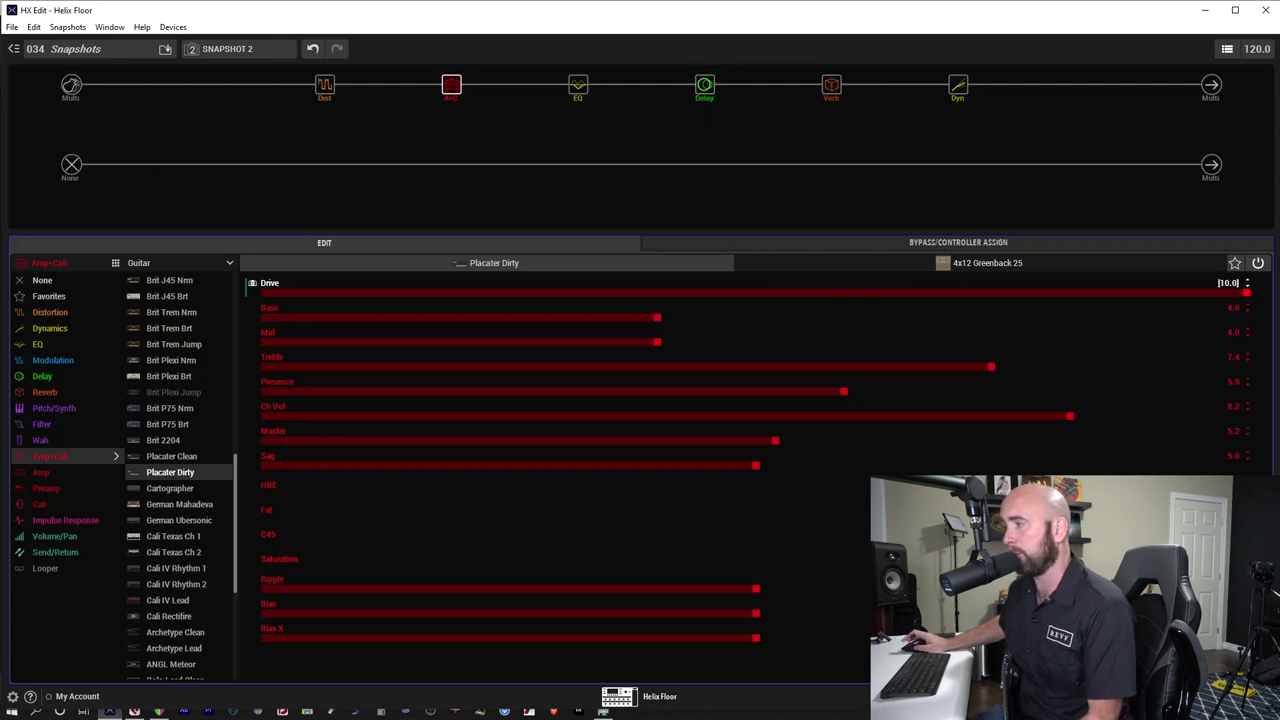
click(232, 49)
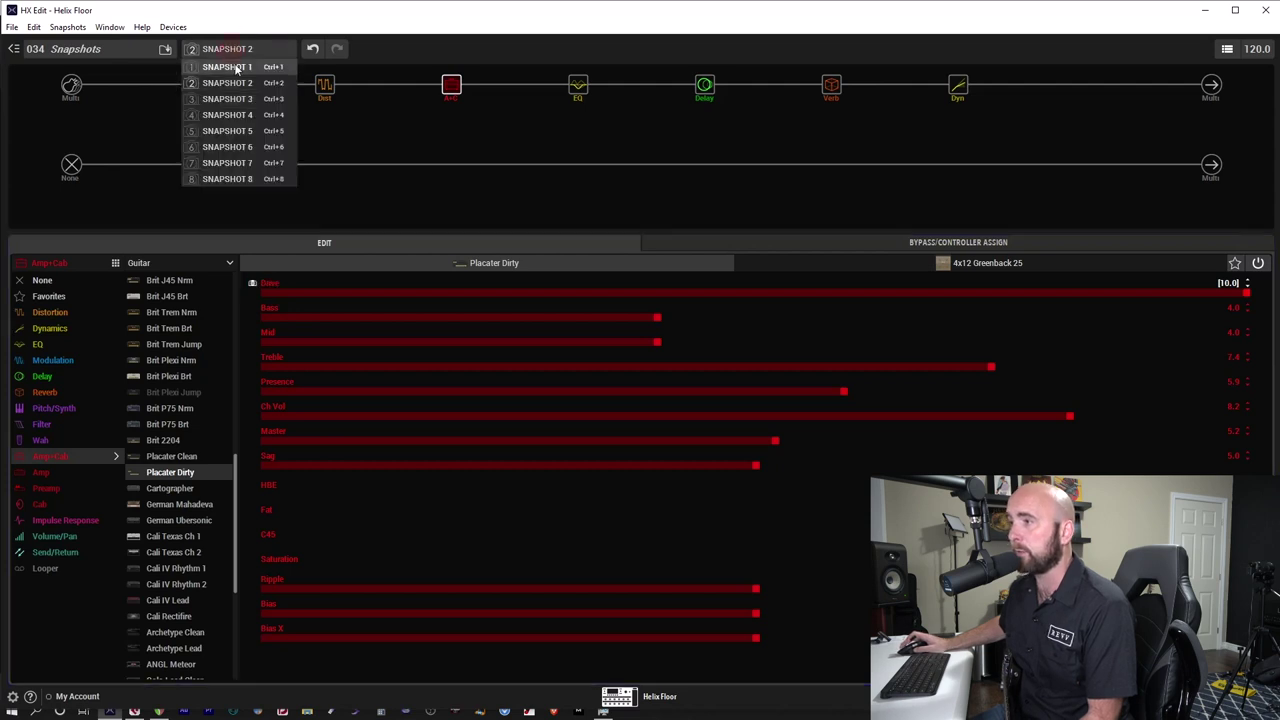
click(236, 68)
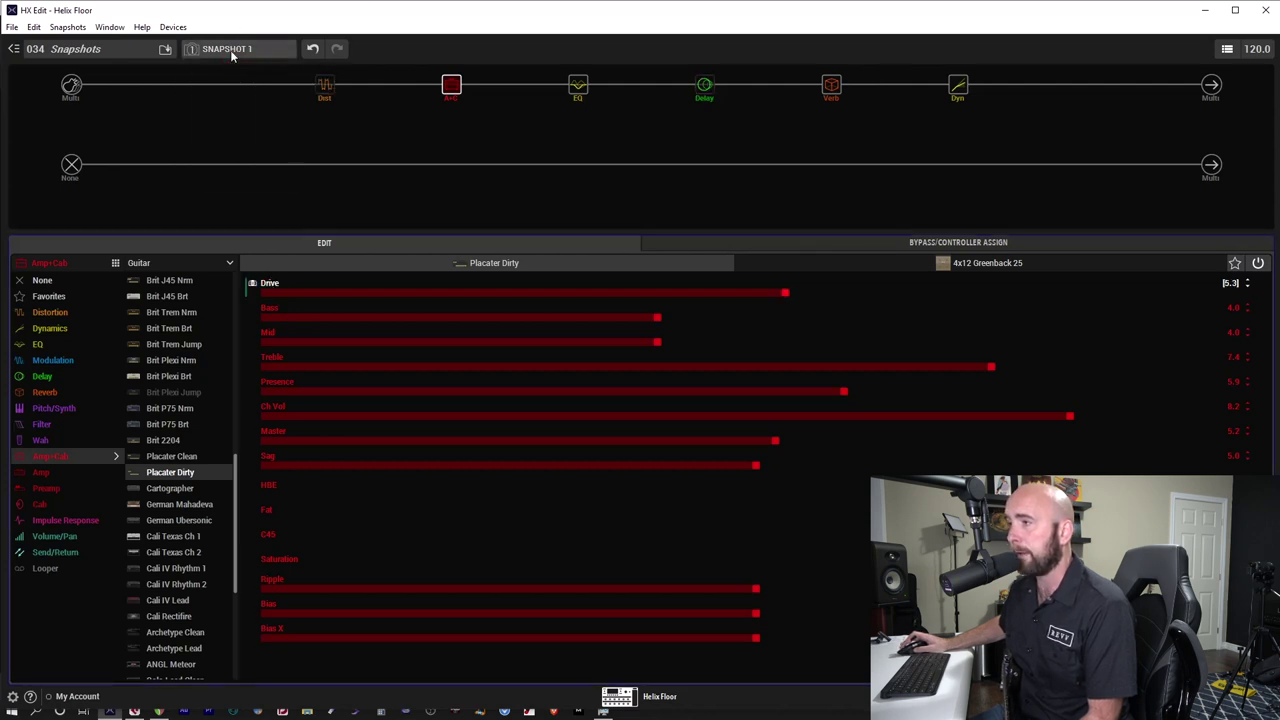
click(232, 53)
click(232, 83)
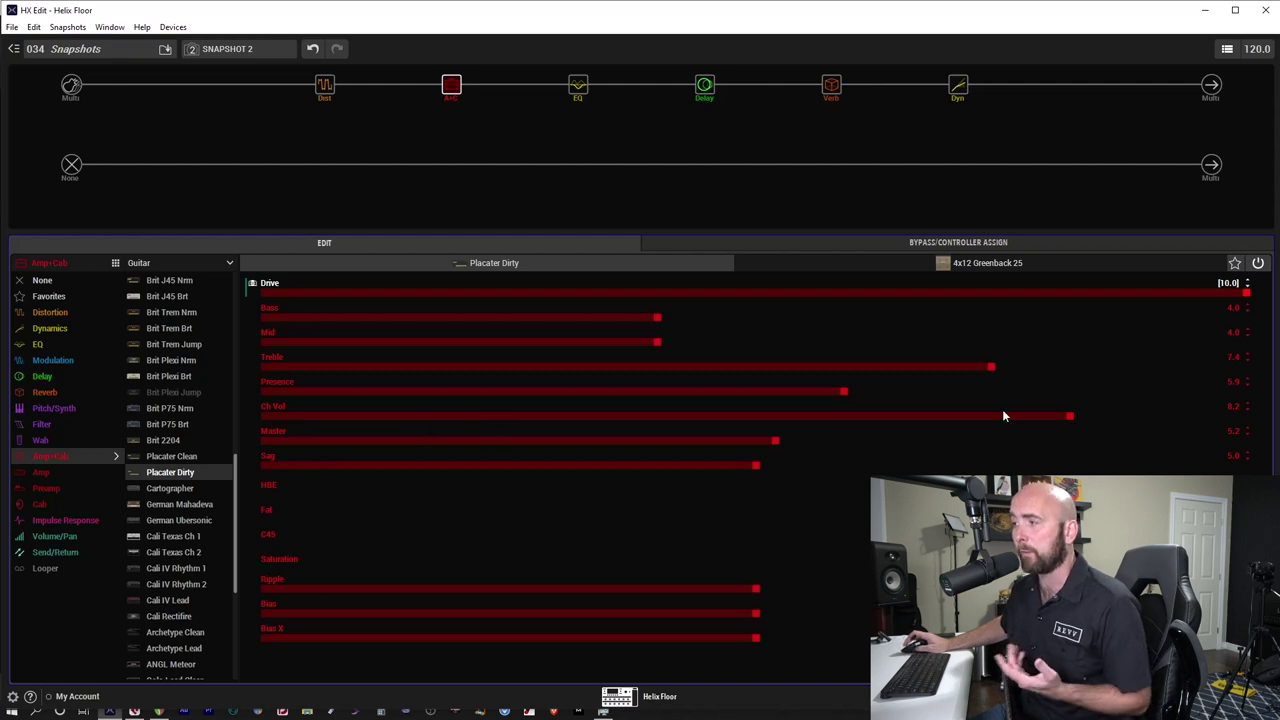
right_click(1053, 418)
Step: Put Ch Vol under snapshot control, lower it to 6.0 in snapshot 2, and check against snapshot 1
click(1086, 675)
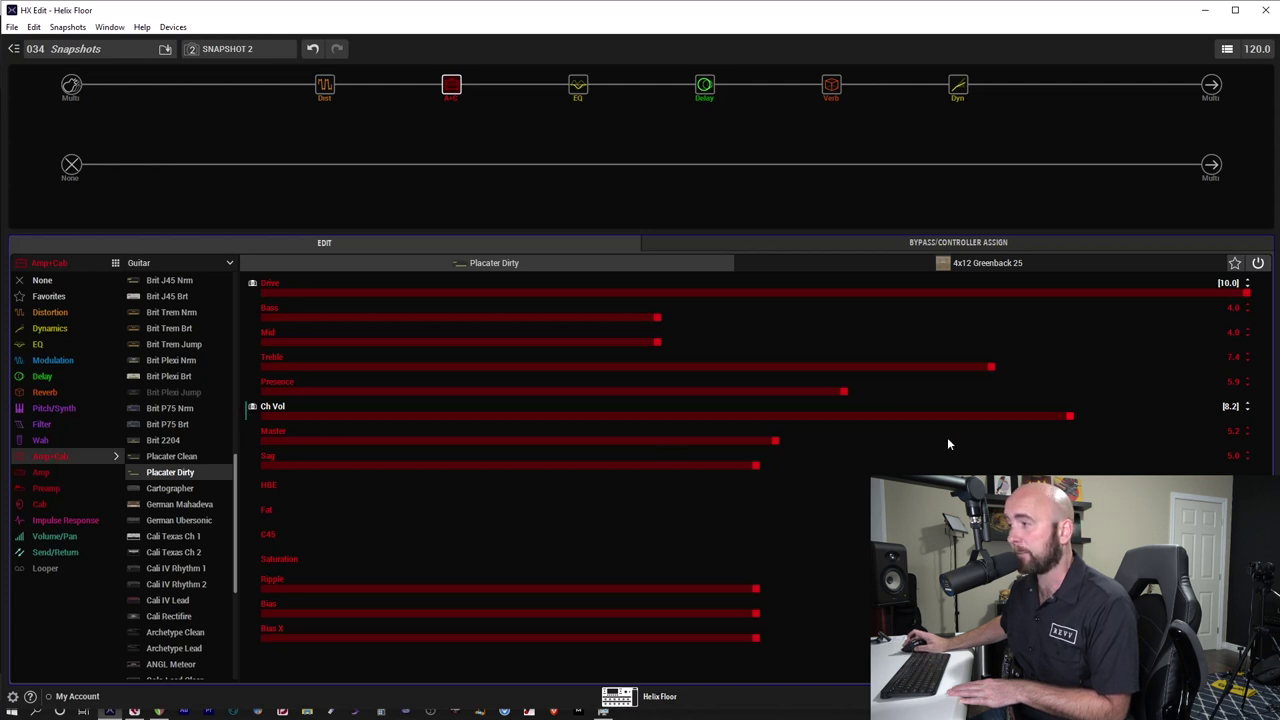
drag(935, 417, 852, 420)
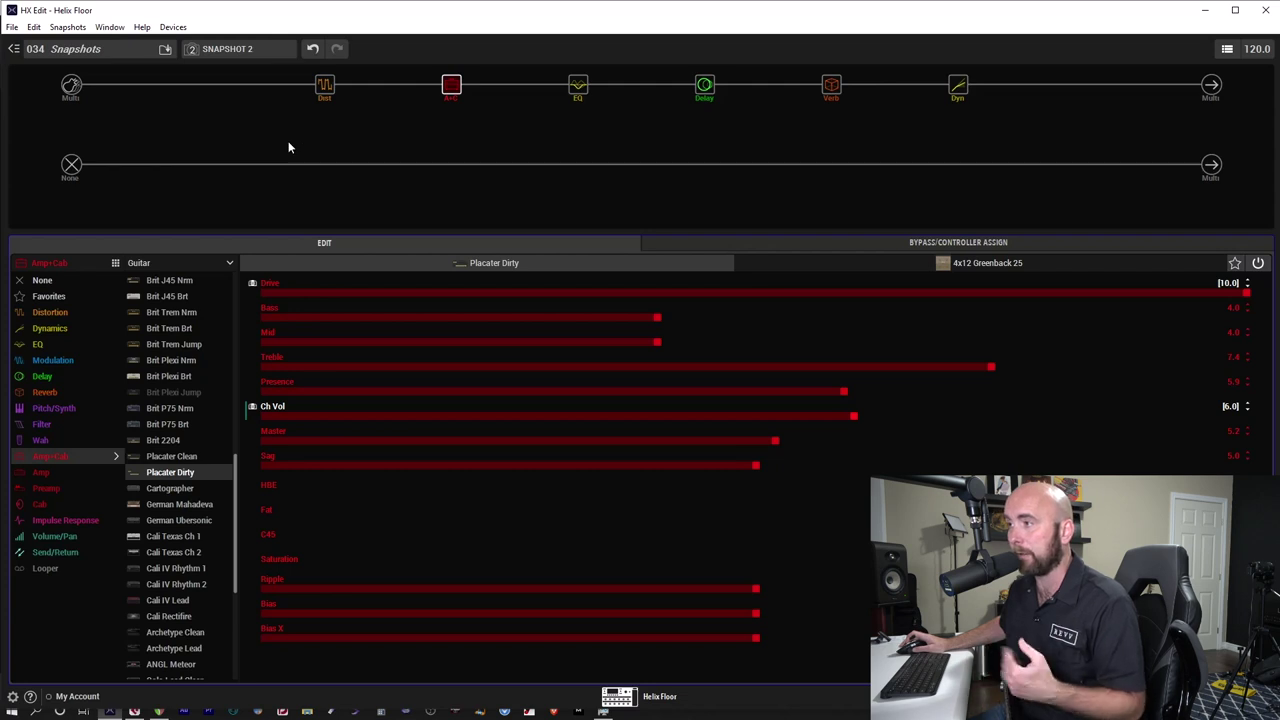
click(238, 49)
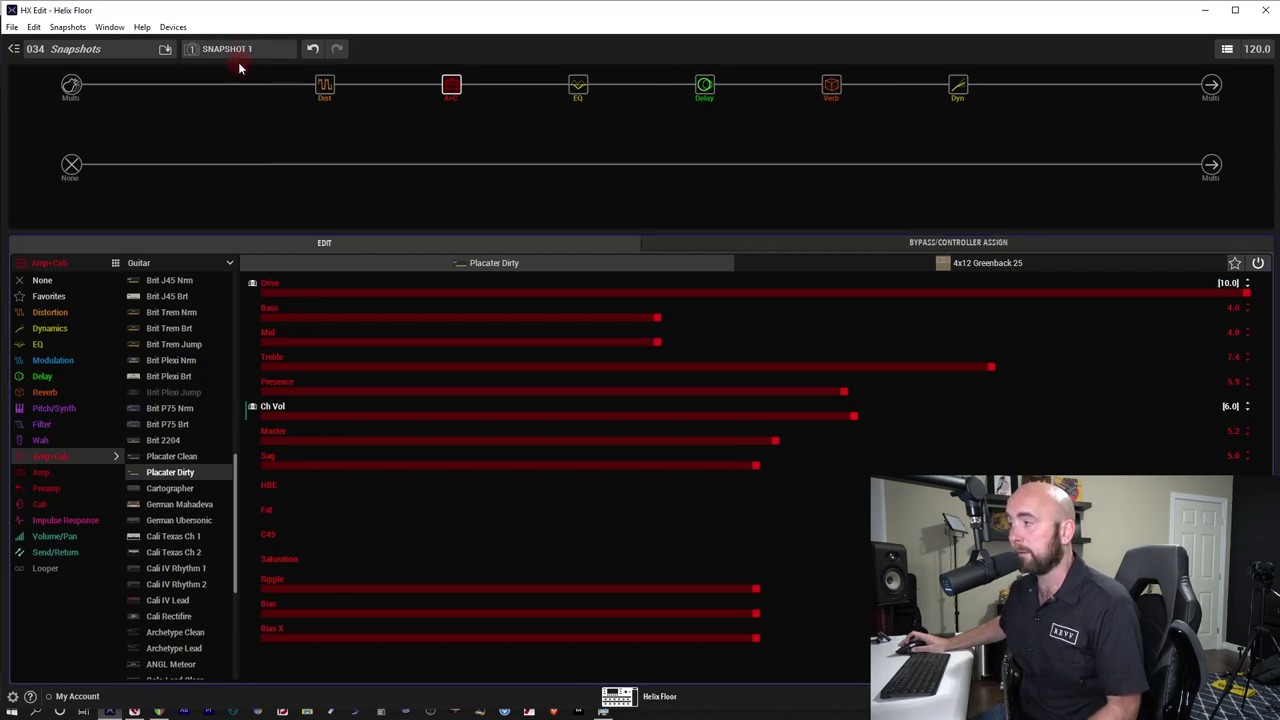
click(240, 67)
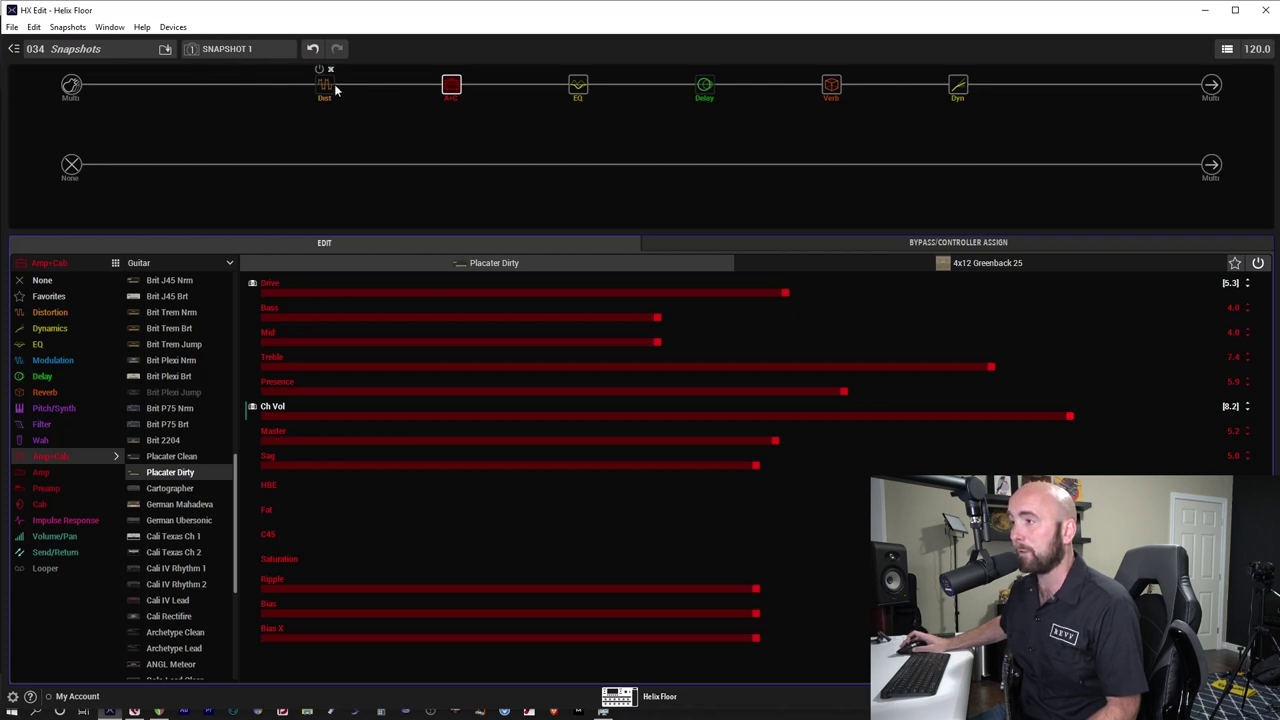
click(245, 49)
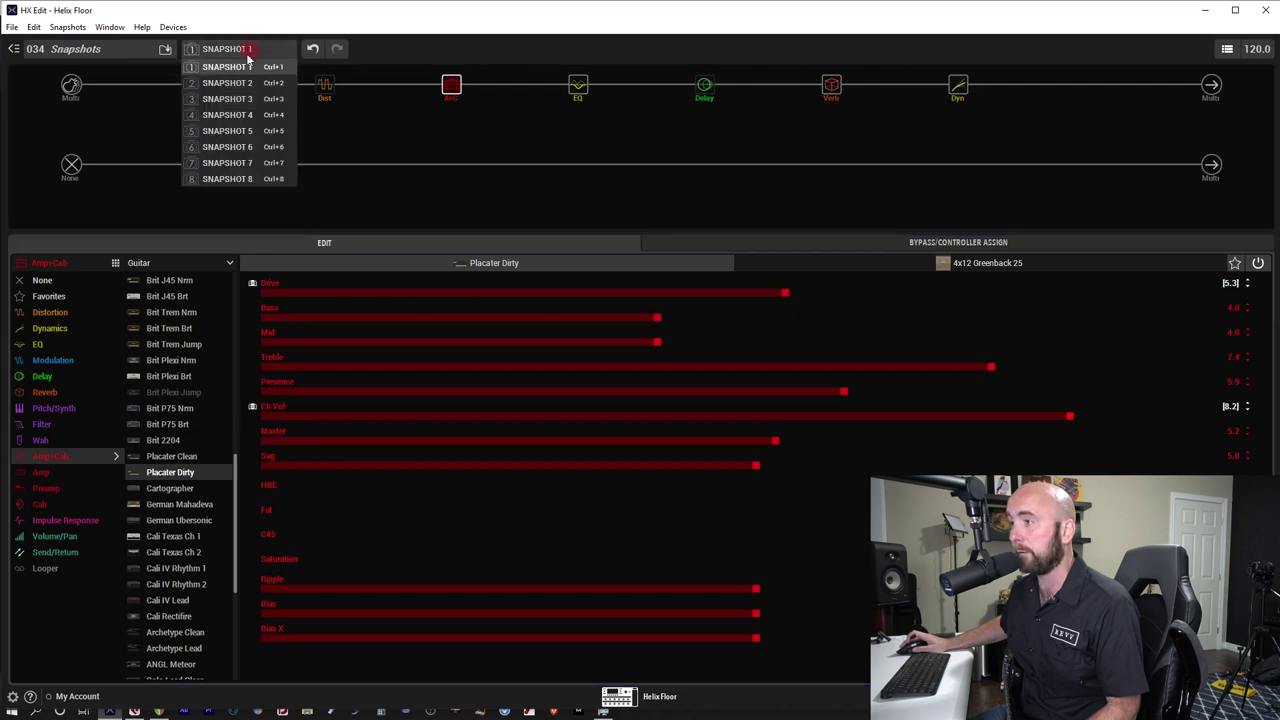
click(249, 83)
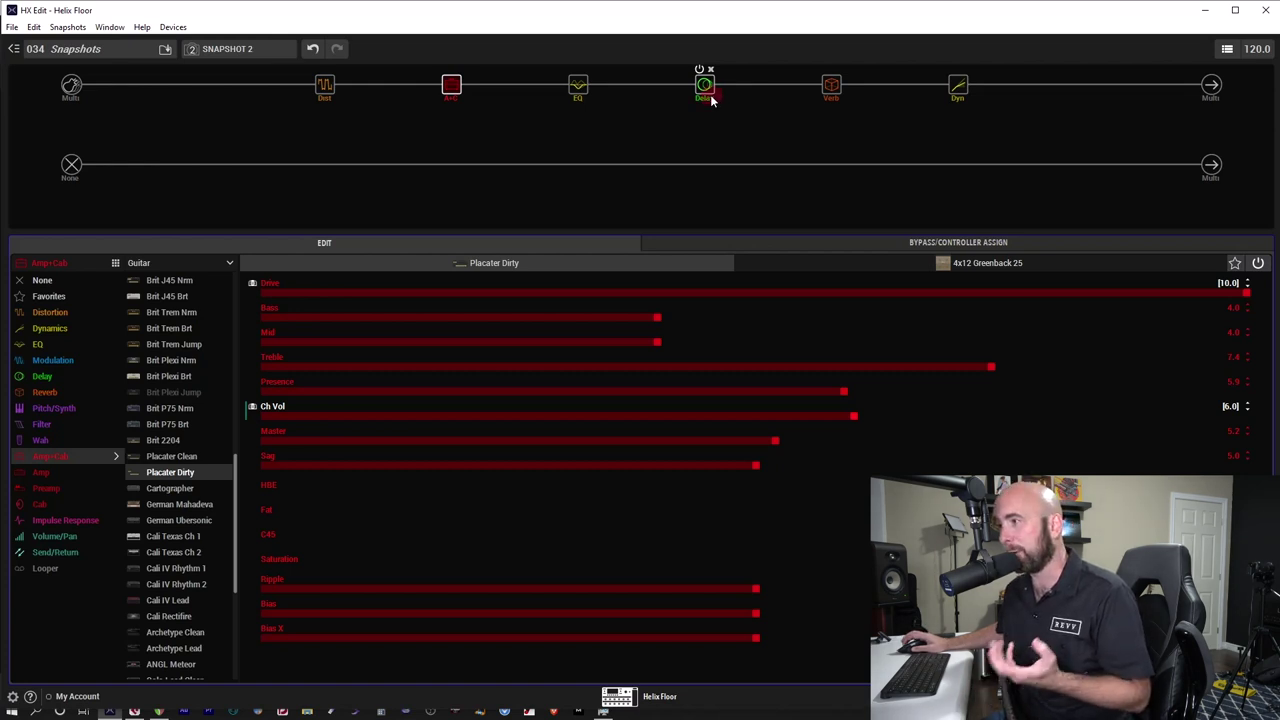
click(708, 90)
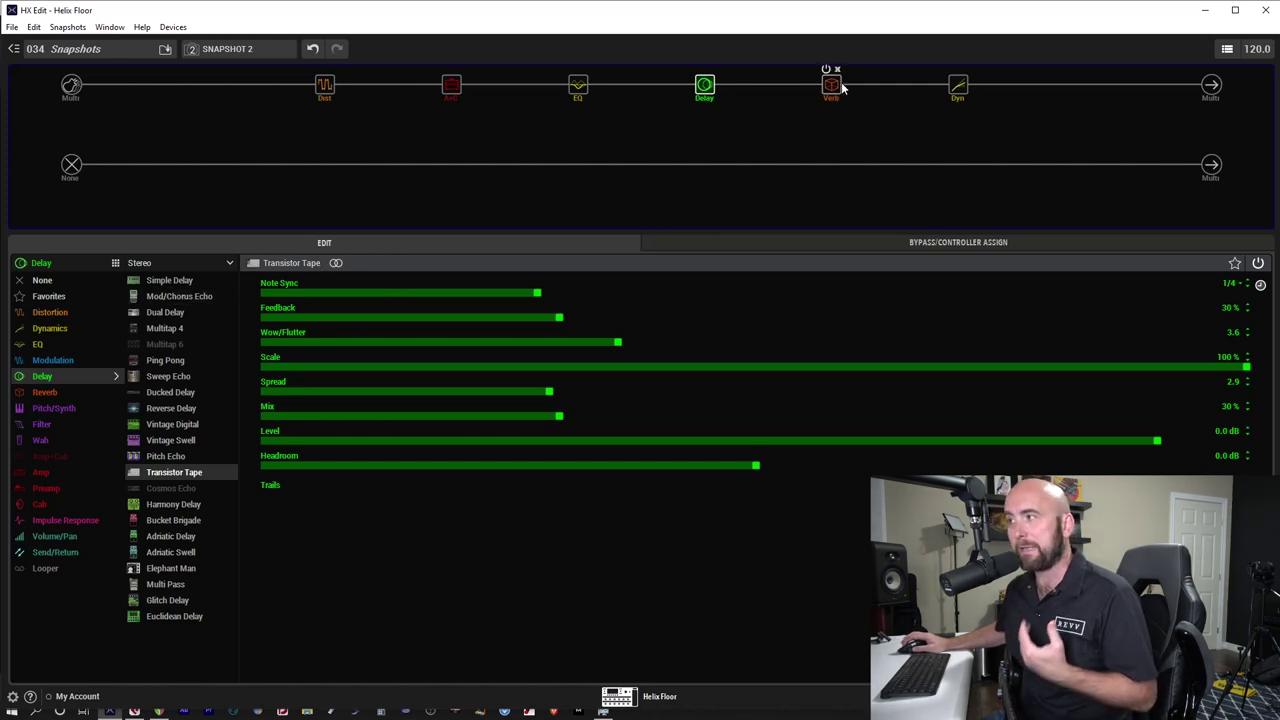
Step: Set the delay's Note Sync, then assign the Greenback 25 cab's Mic and Distance to snapshots
click(351, 292)
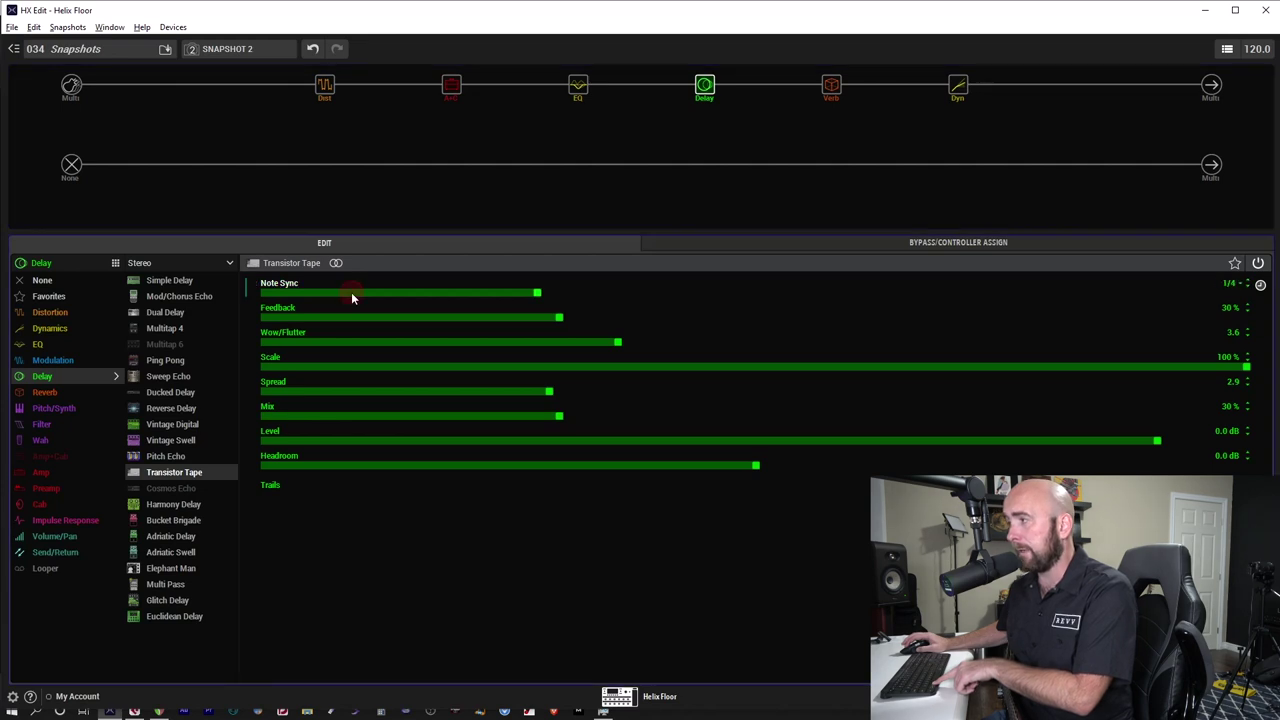
click(351, 292)
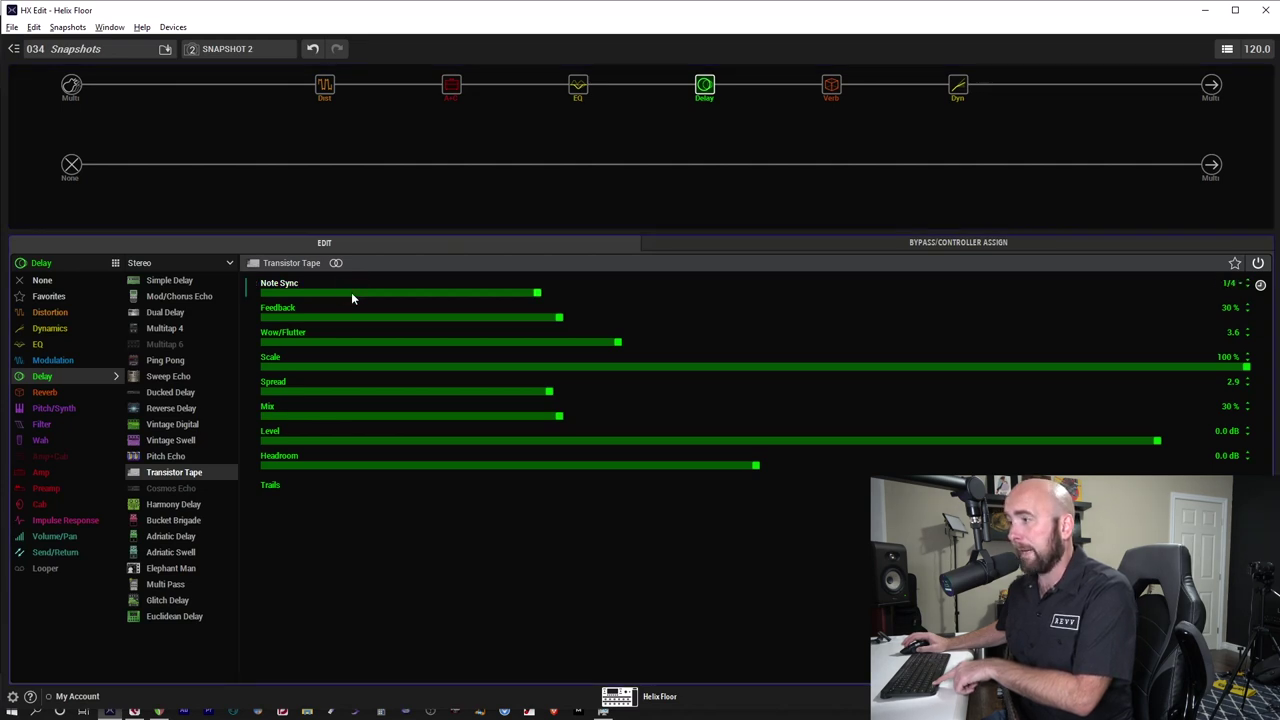
click(450, 98)
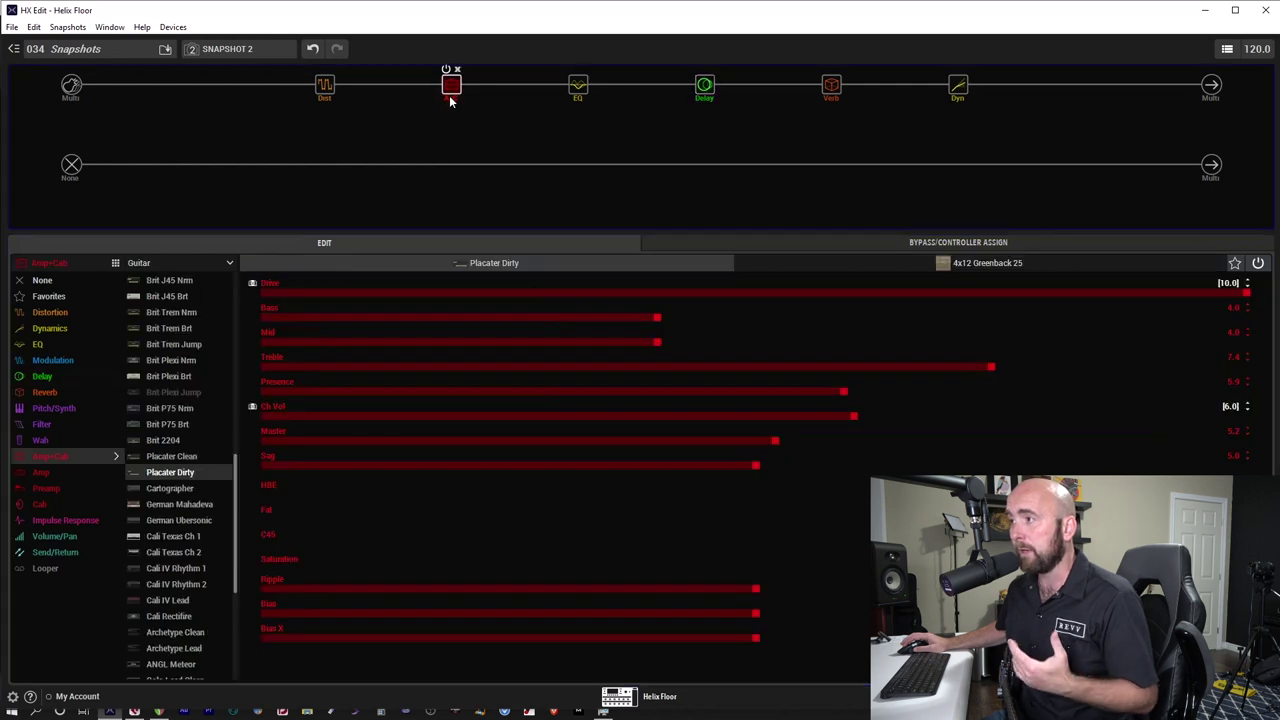
click(1008, 270)
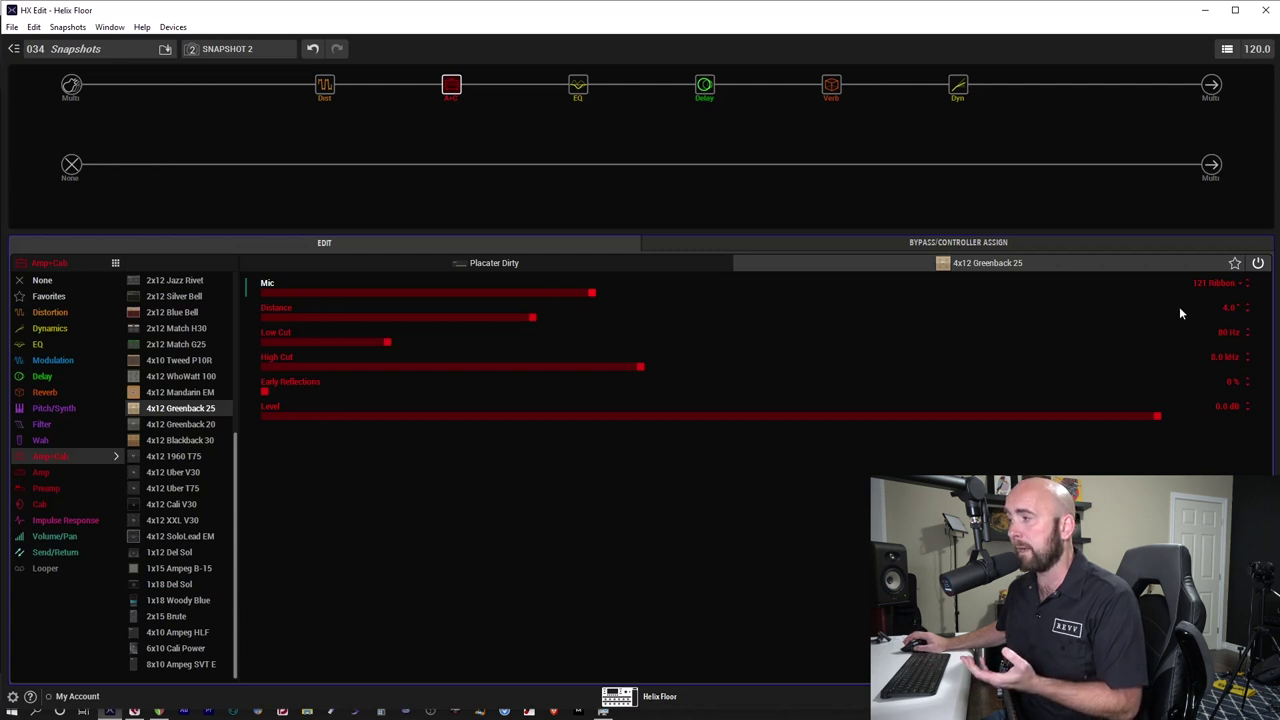
click(502, 296)
click(513, 316)
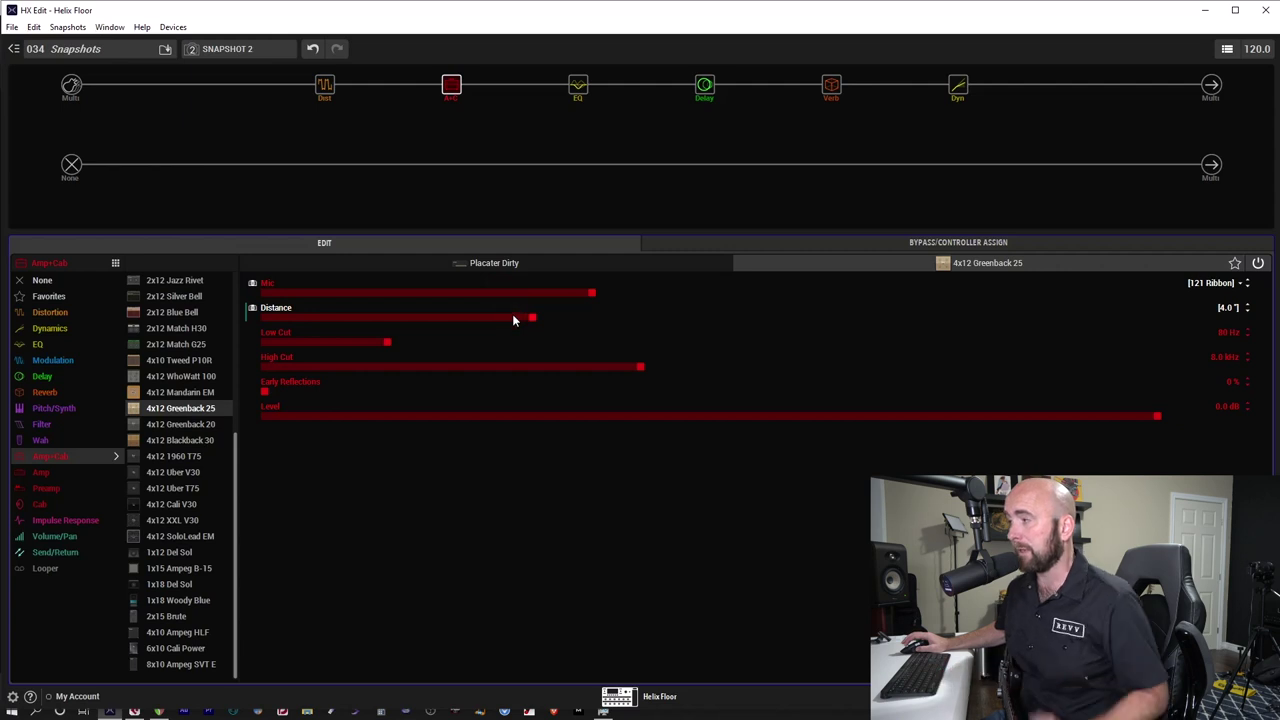
Step: In snapshot 1, set the mic to 57 Dynamic at 1.0 distance, comparing with snapshot 2
click(246, 55)
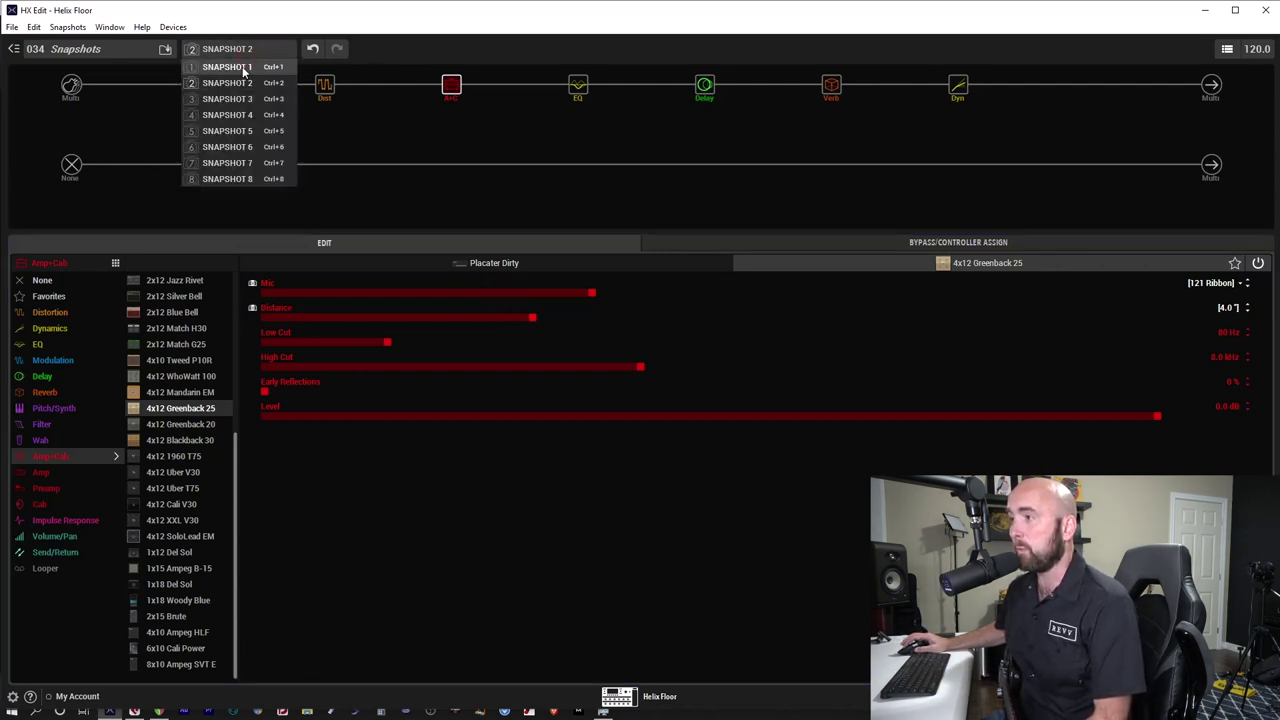
click(243, 68)
click(488, 290)
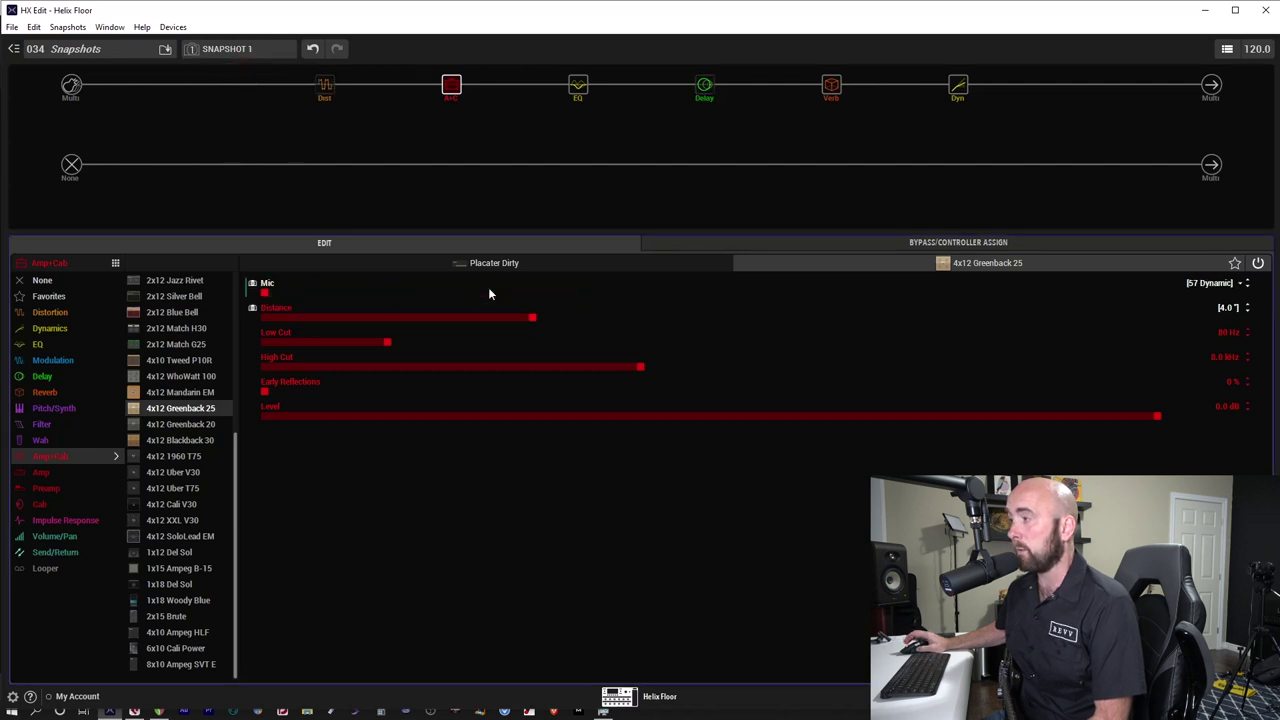
drag(500, 317, 266, 318)
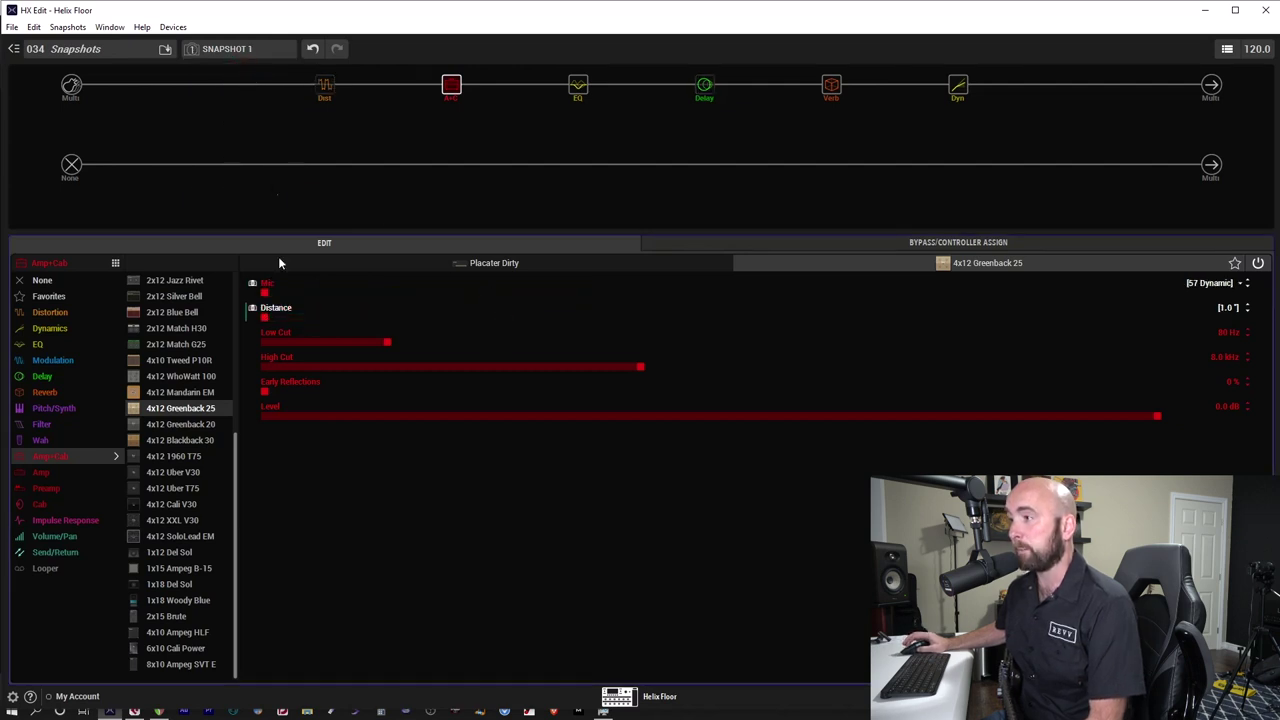
click(234, 50)
click(224, 86)
click(229, 49)
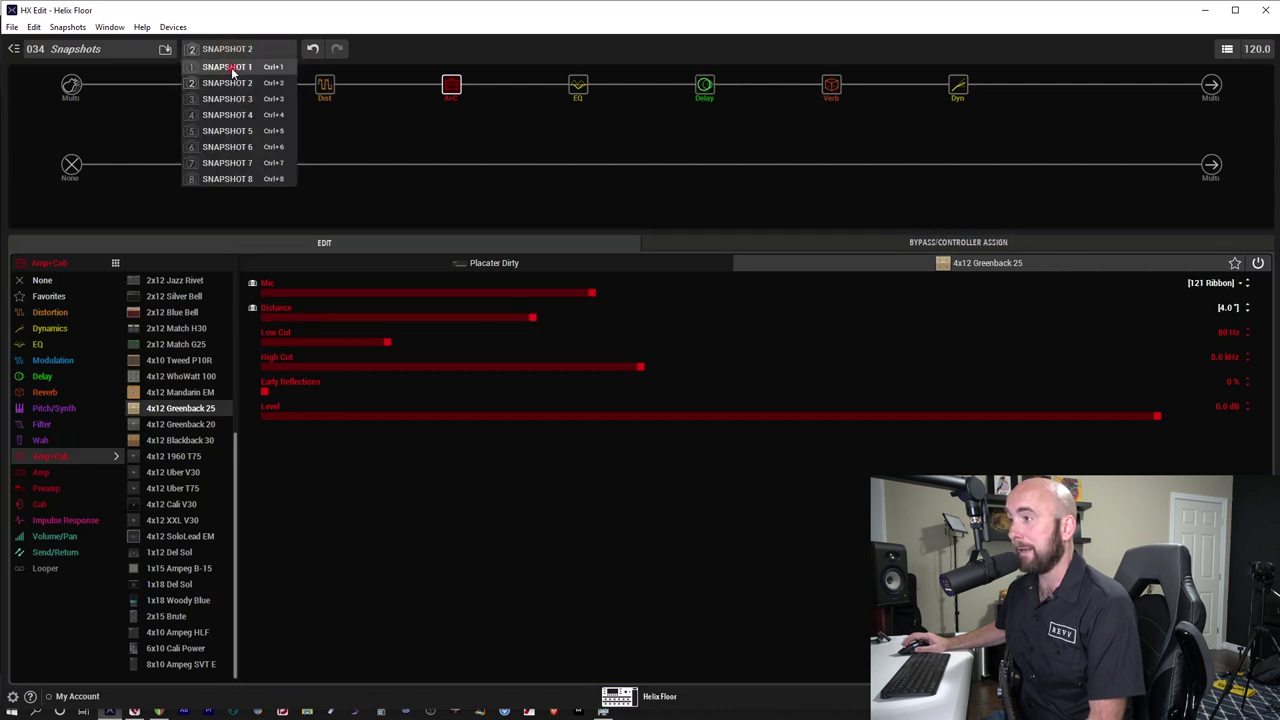
click(230, 67)
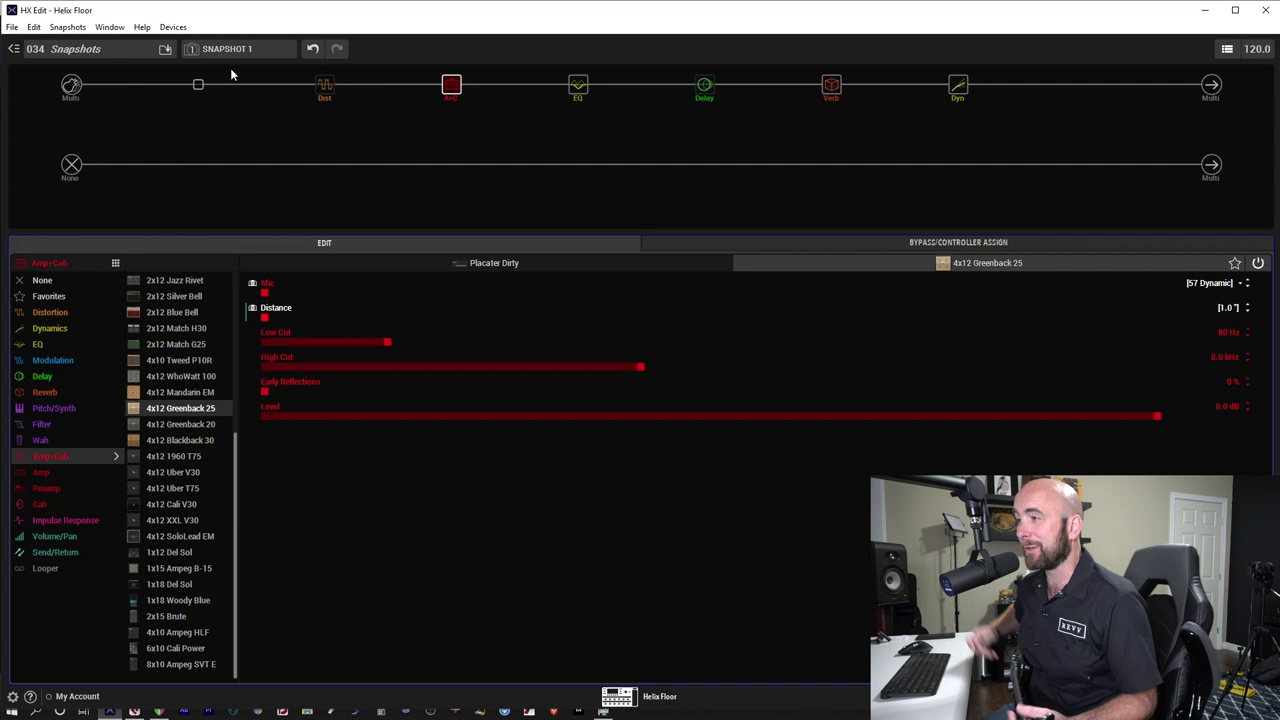